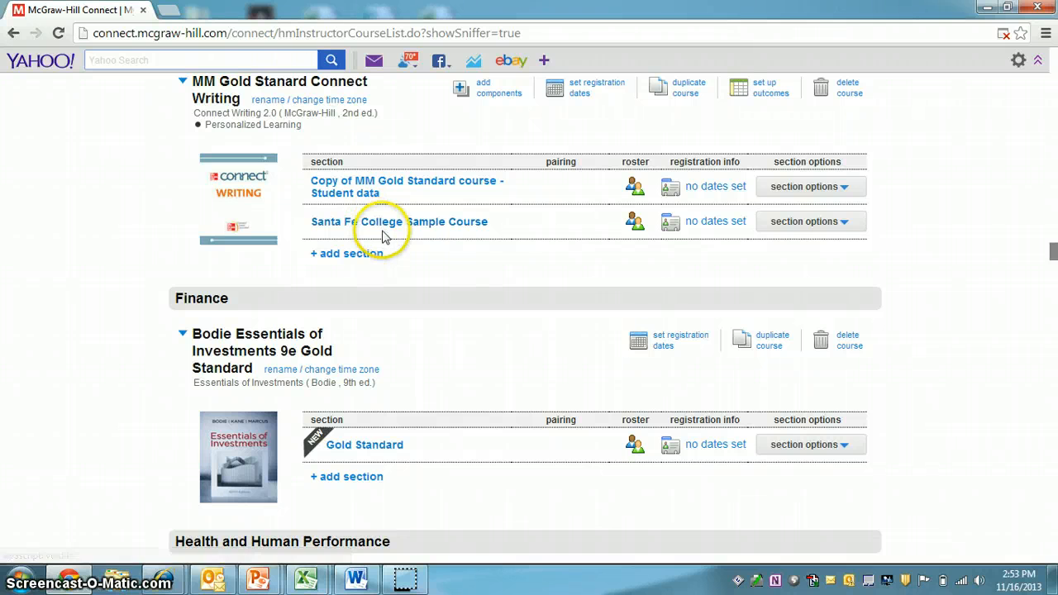
Open the Santa Fe College Sample Course section and expand its Reading & Homework Assignments examples group.
left_click(394, 223)
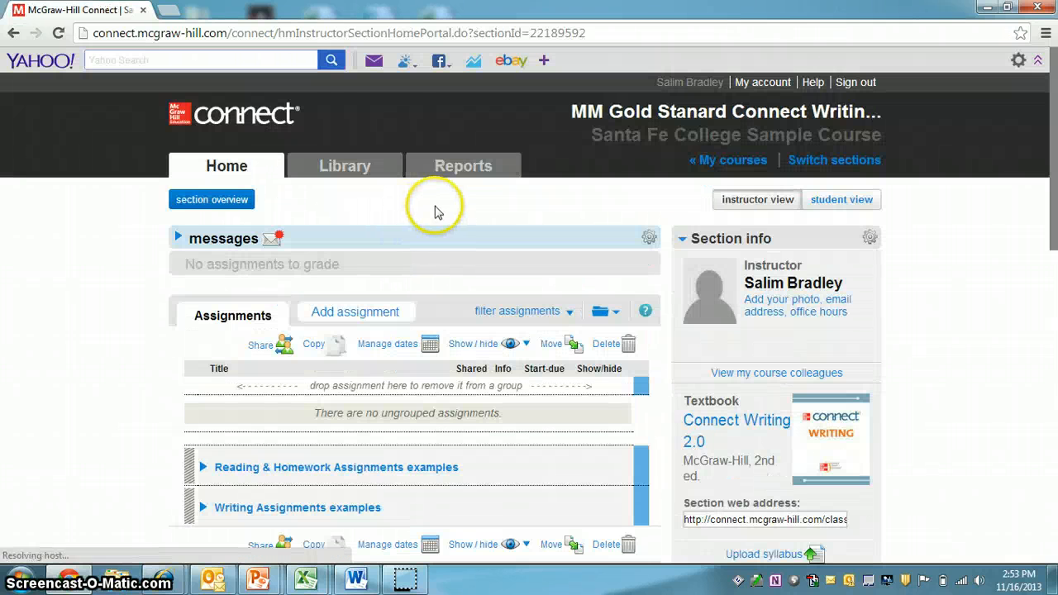
scroll(447, 214, "down", 1)
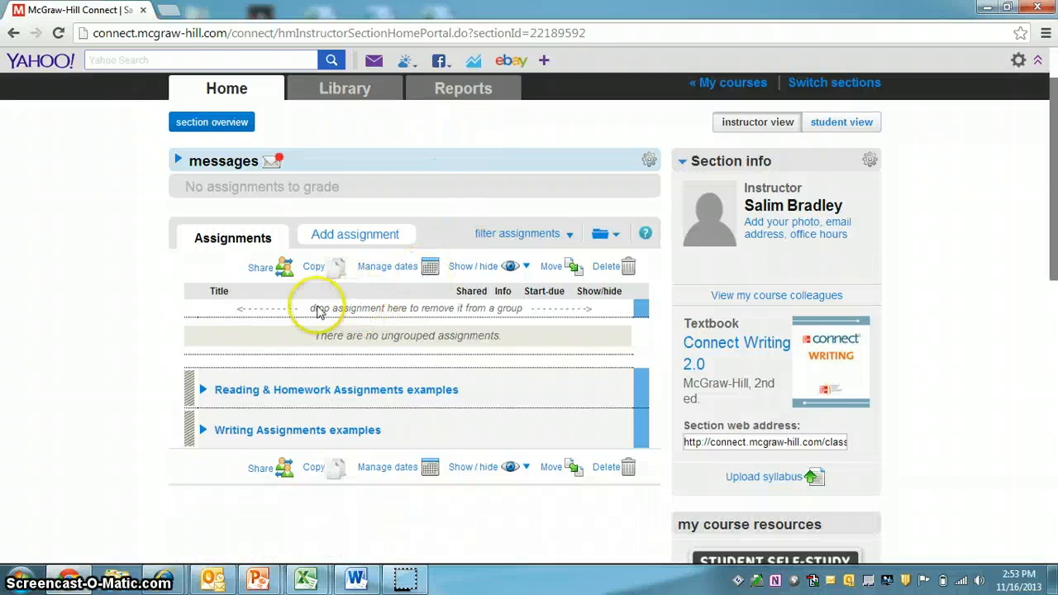
left_click(224, 400)
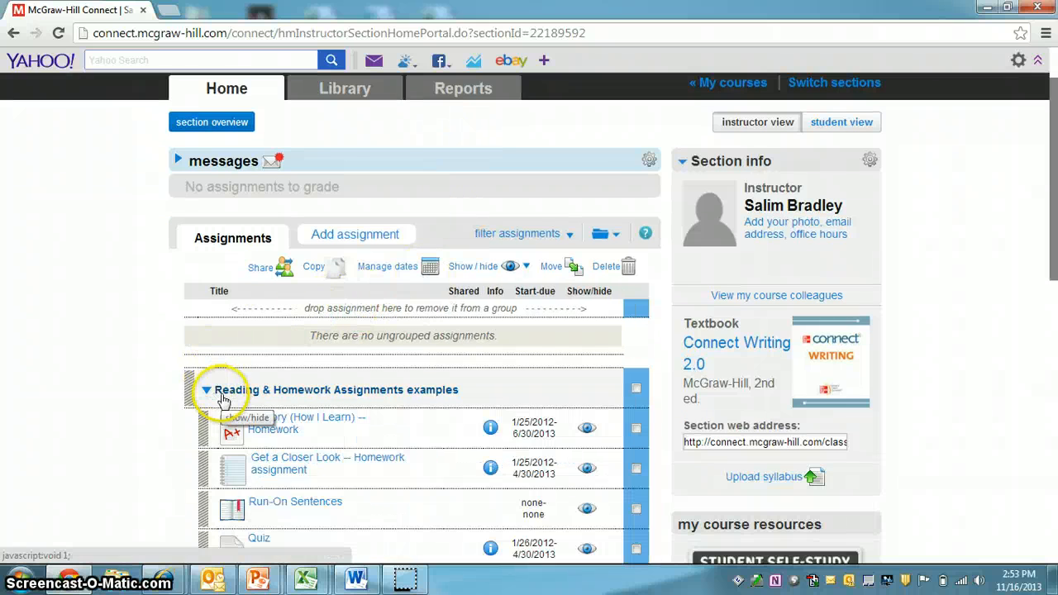
scroll(149, 364, "down", 1)
scroll(152, 353, "down", 2)
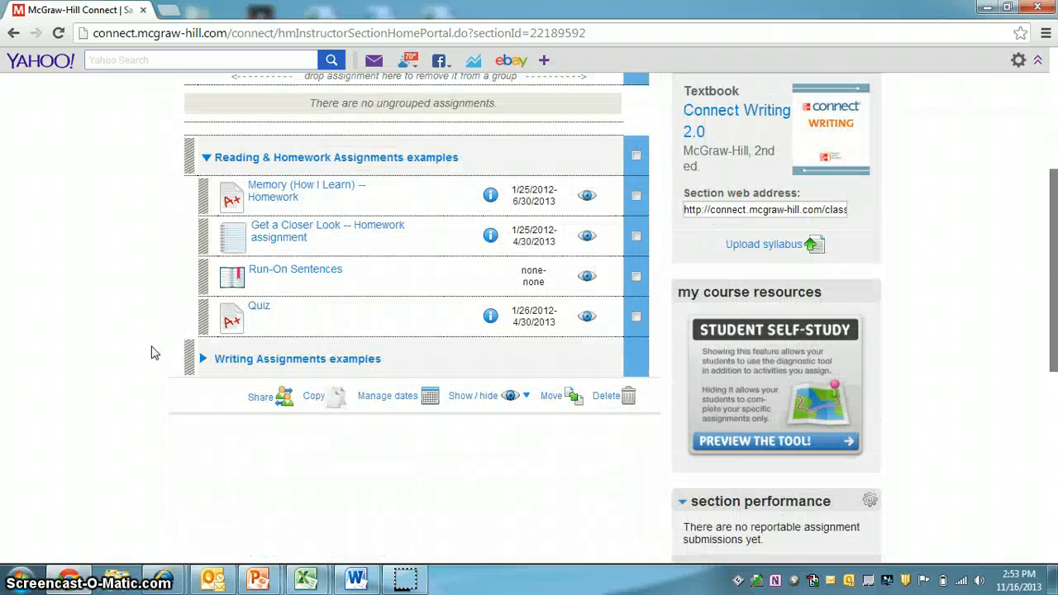
Expand the Writing Assignments examples group and look over its assignments and the section's home page.
left_click(306, 365)
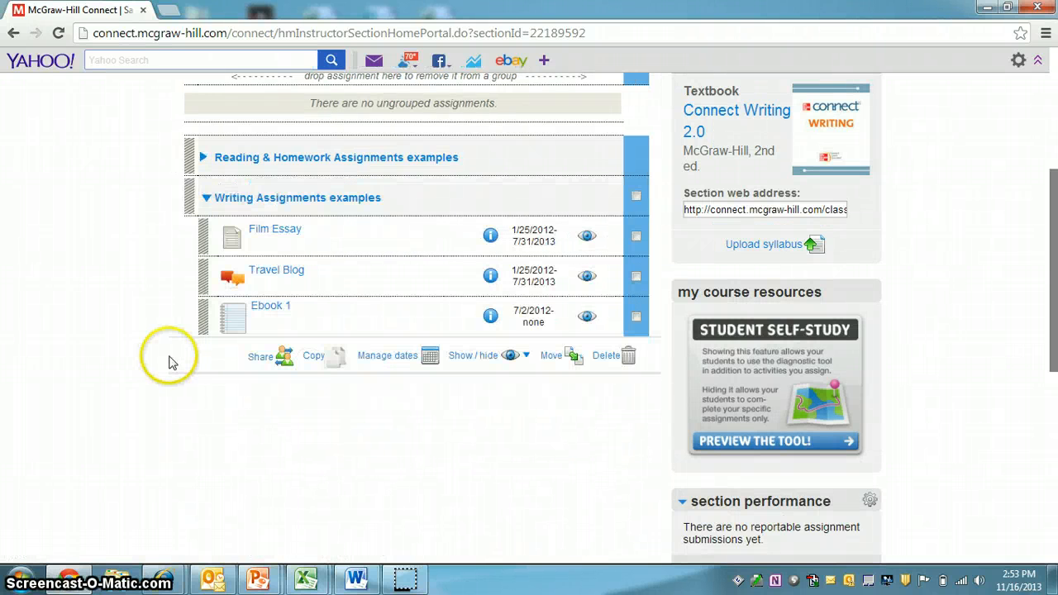
scroll(149, 352, "up", 2)
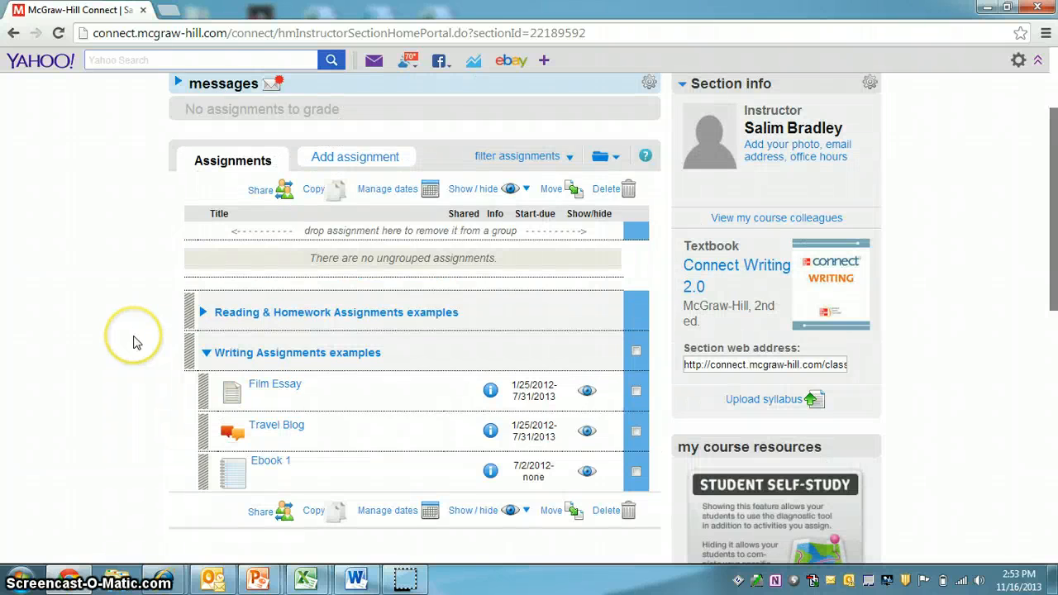
scroll(137, 344, "up", 1)
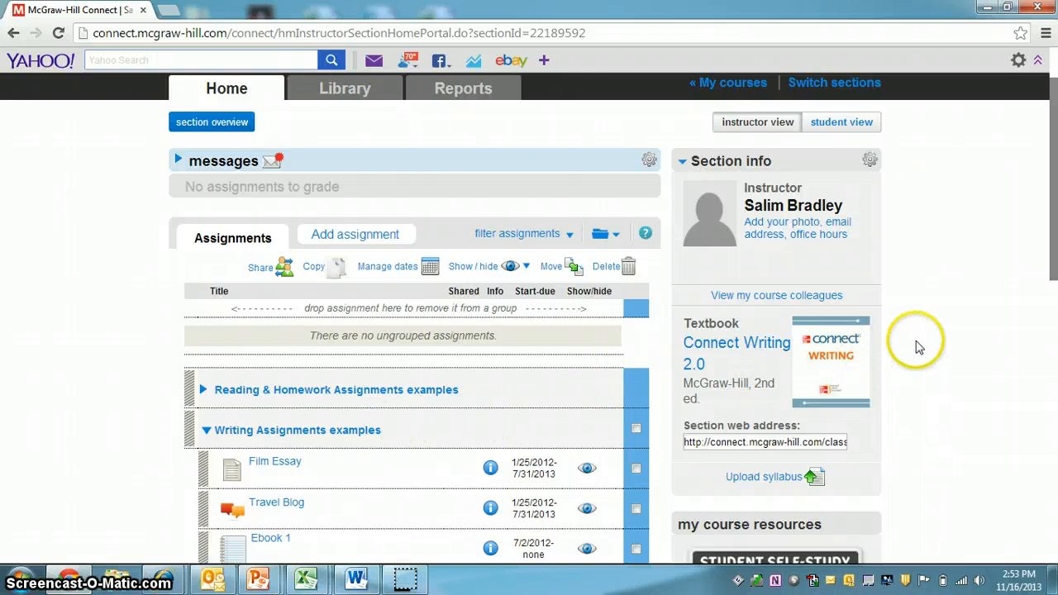
scroll(923, 350, "down", 1)
scroll(925, 349, "down", 1)
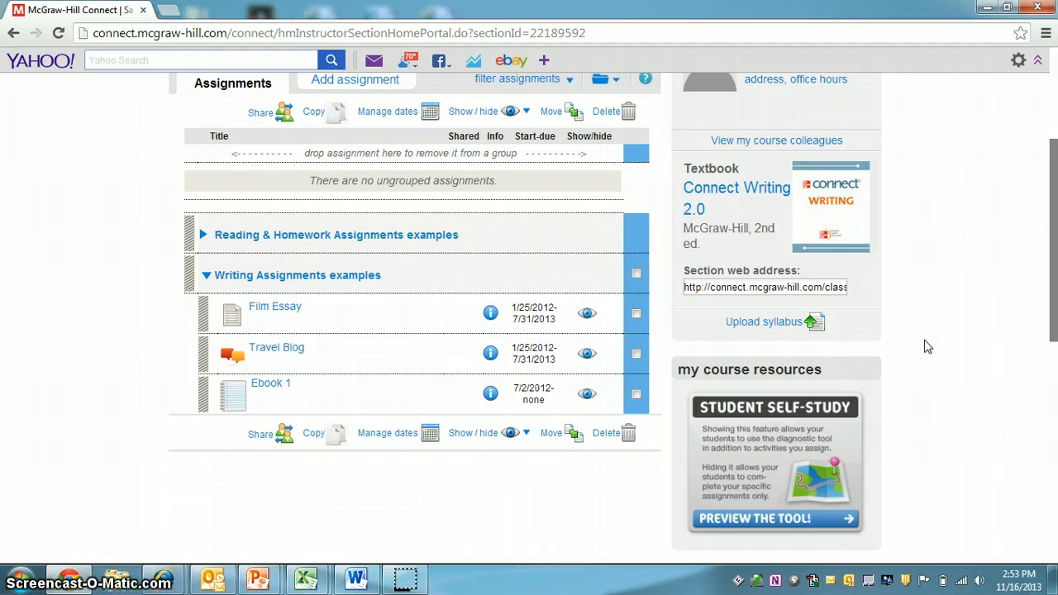
left_click(927, 349)
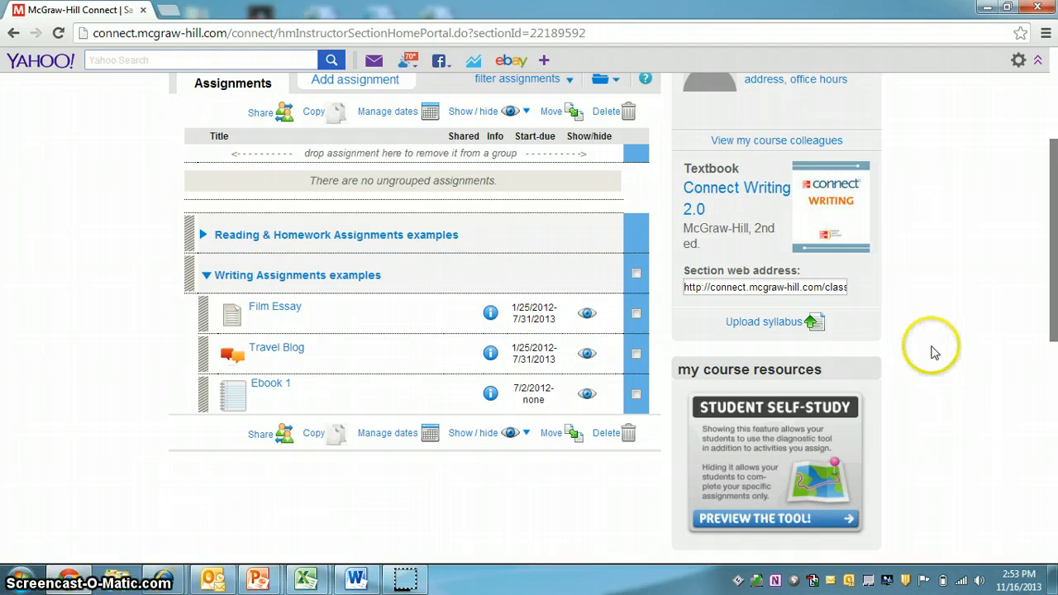
Open the options for adding an assignment and review the question bank, adaptive and other assignment types.
scroll(969, 338, "up", 3)
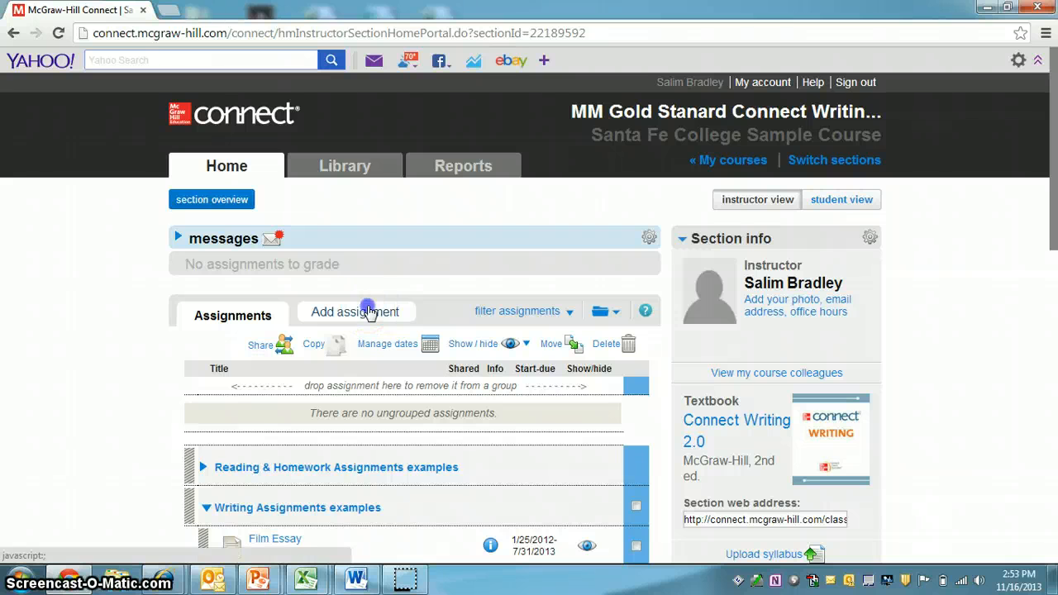
left_click(485, 305)
scroll(487, 303, "down", 3)
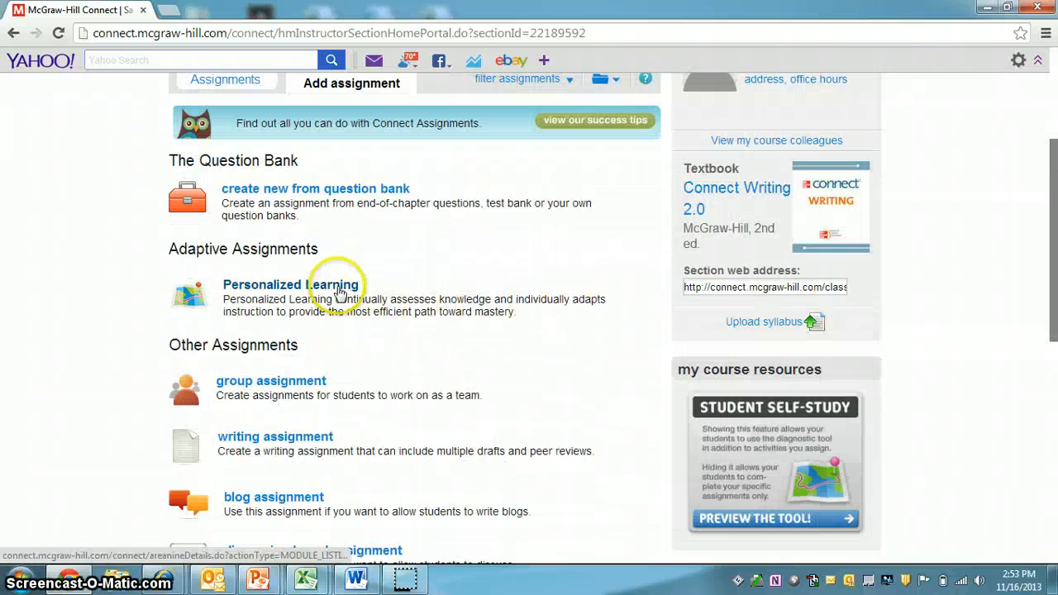
scroll(355, 306, "down", 1)
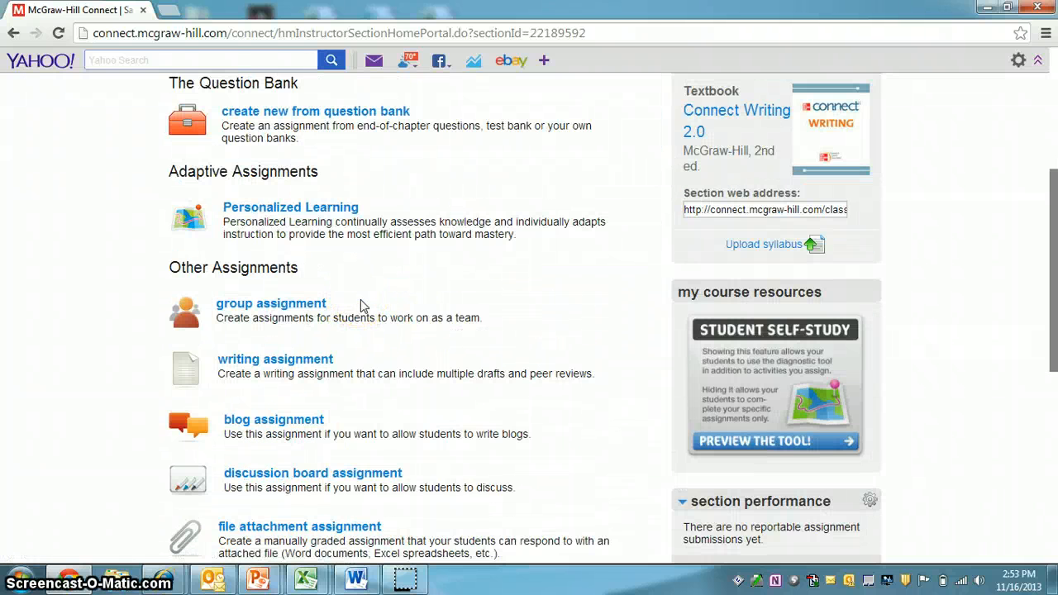
scroll(426, 289, "down", 1)
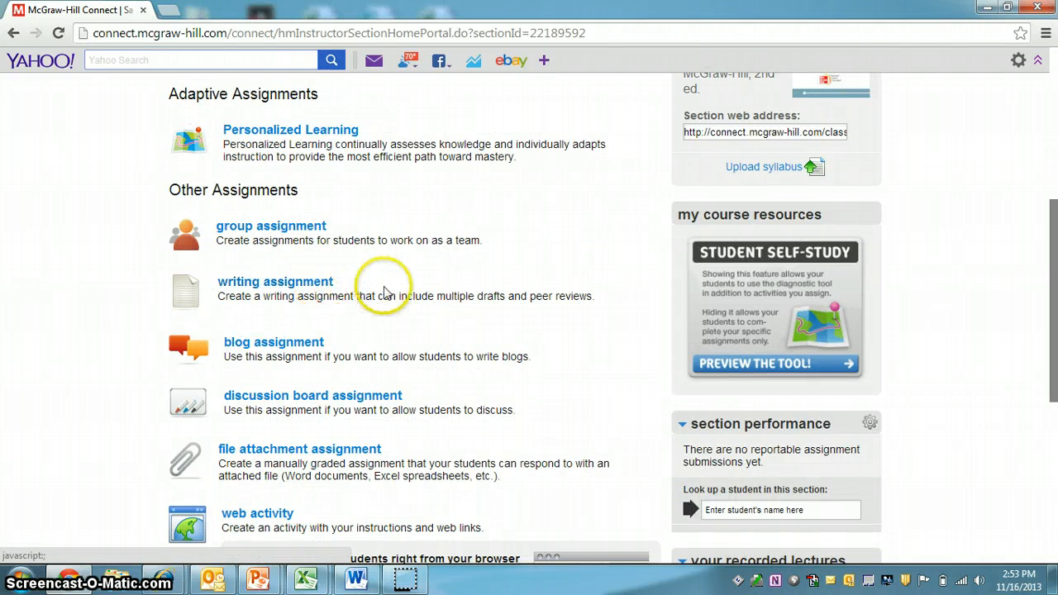
scroll(440, 295, "down", 1)
scroll(440, 295, "up", 1)
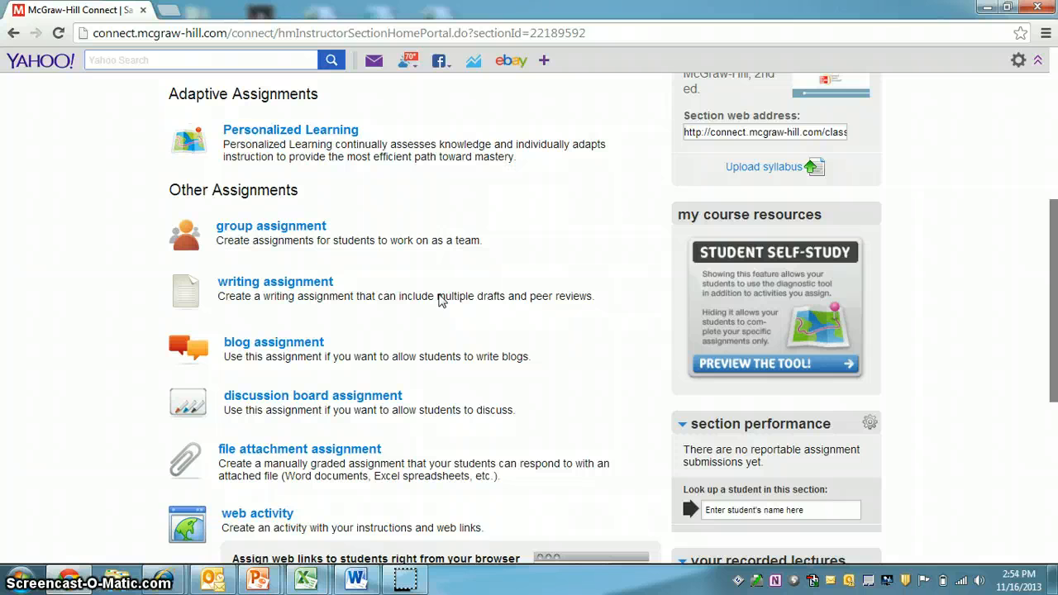
left_click(460, 297)
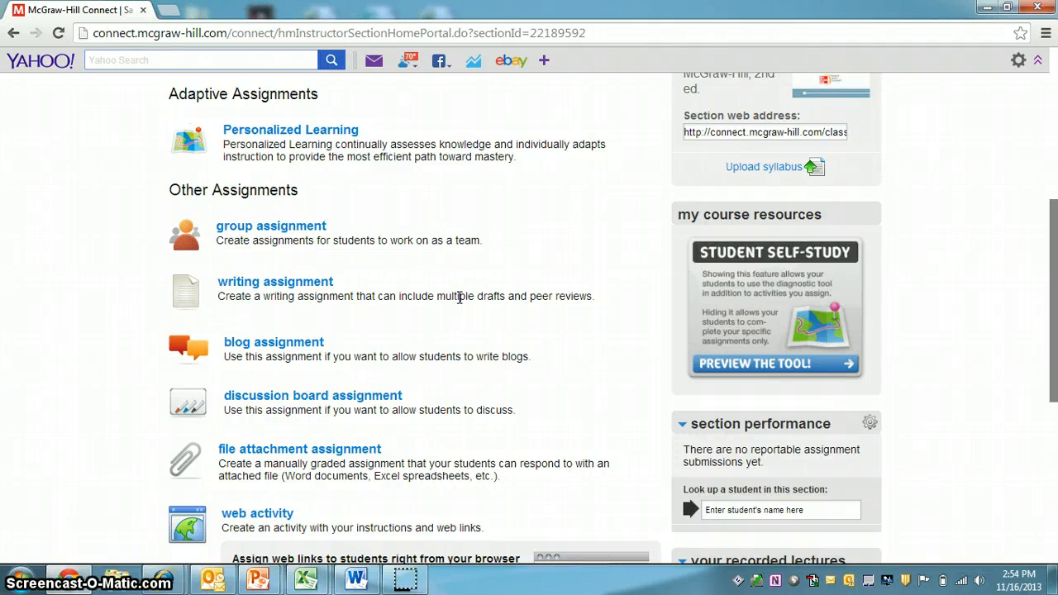
scroll(460, 298, "up", 1)
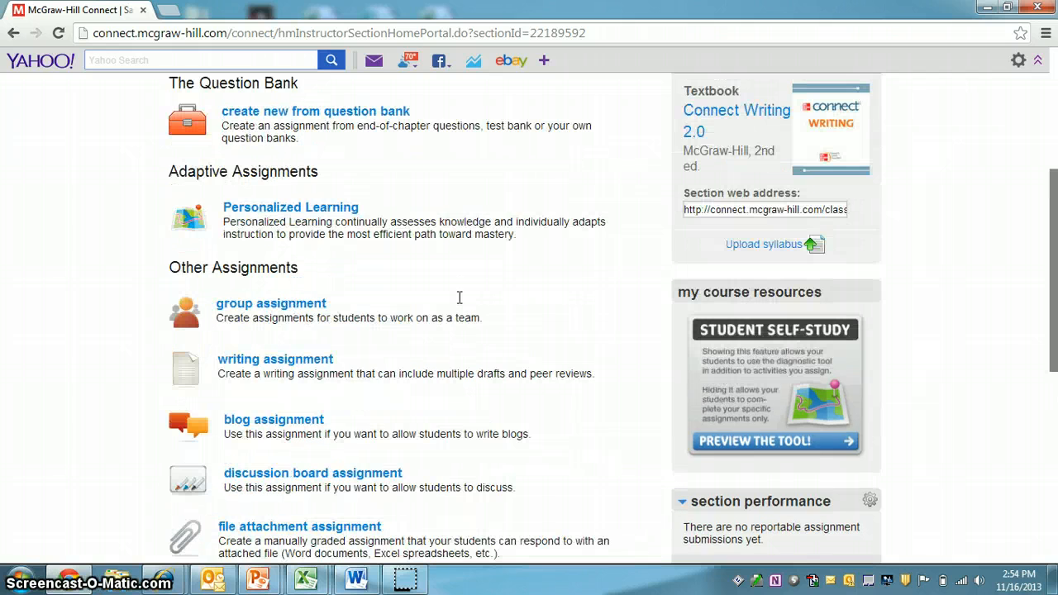
scroll(459, 298, "up", 1)
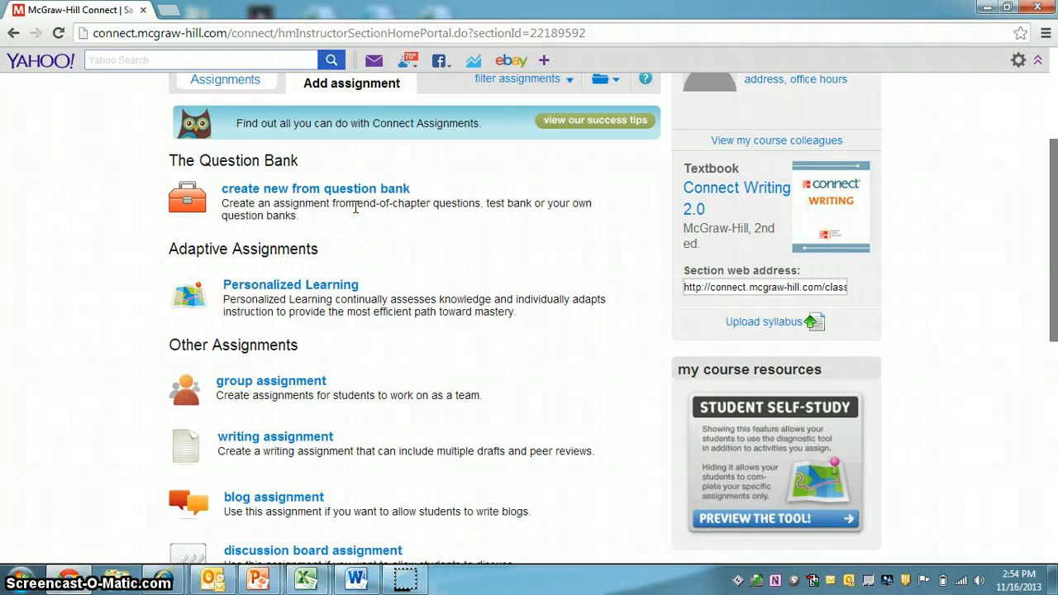
Choose a Personalized Learning assignment and start assigning a Customized Study Plan.
left_click(338, 285)
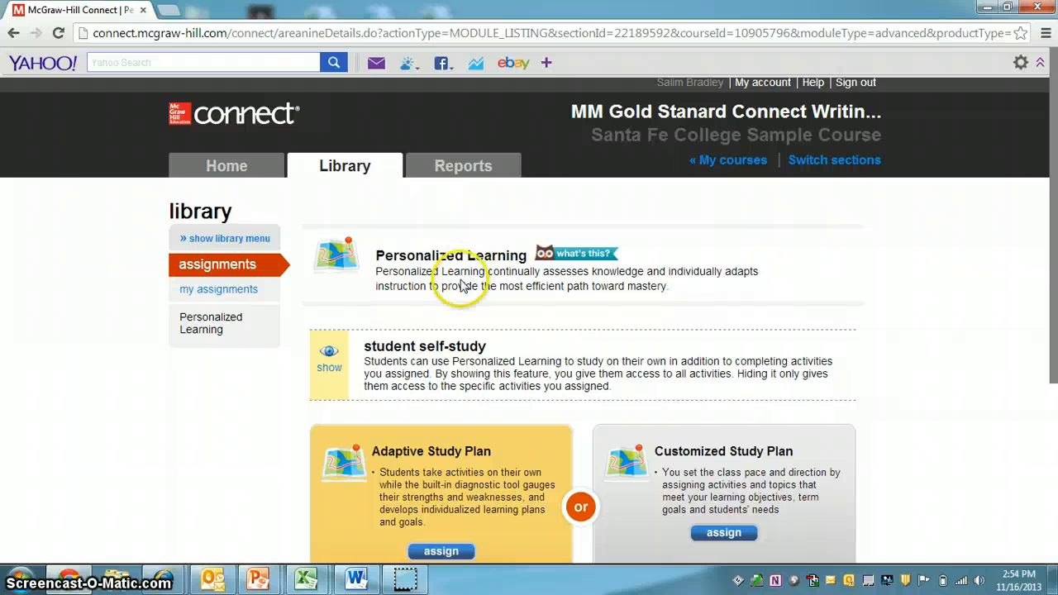
scroll(1040, 295, "down", 2)
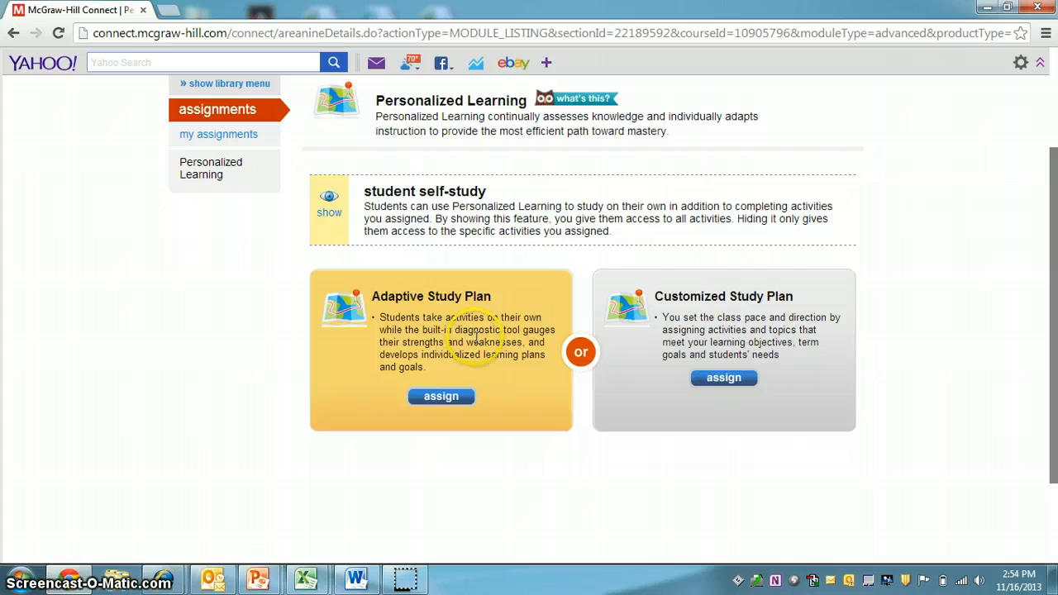
left_click(724, 378)
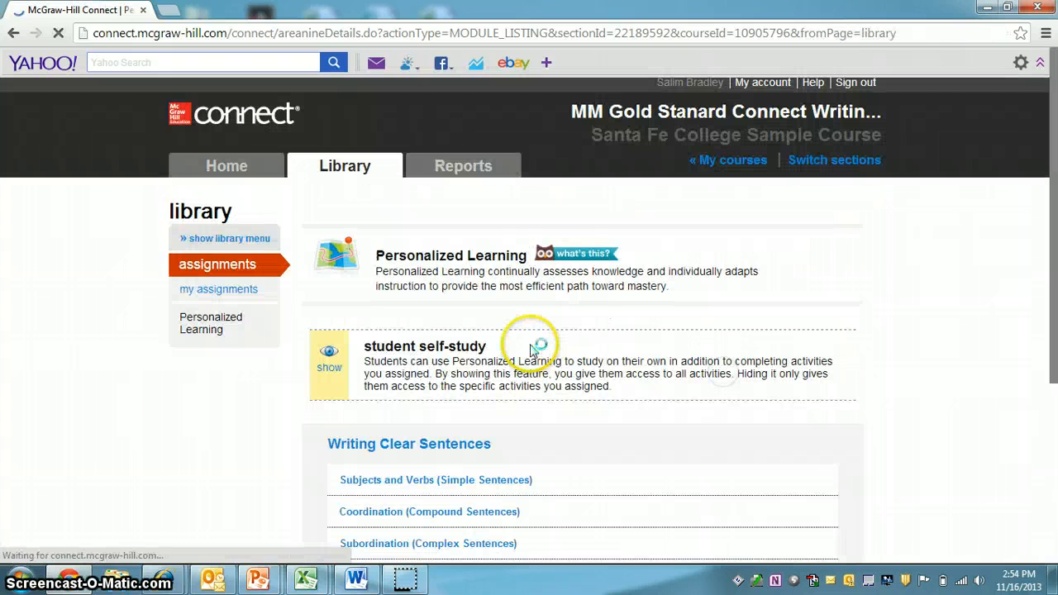
scroll(883, 332, "down", 2)
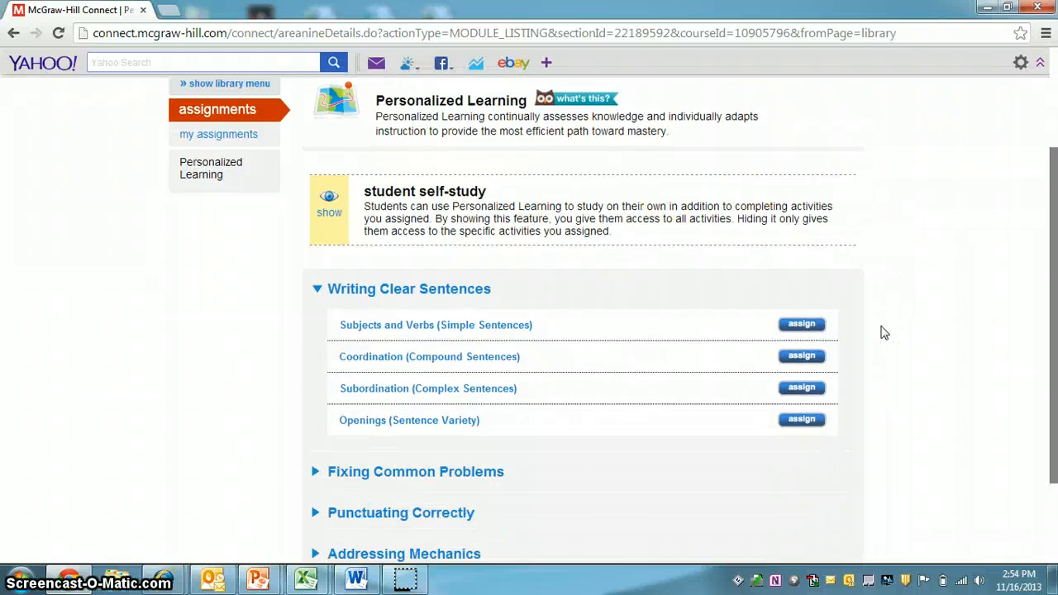
scroll(883, 332, "down", 2)
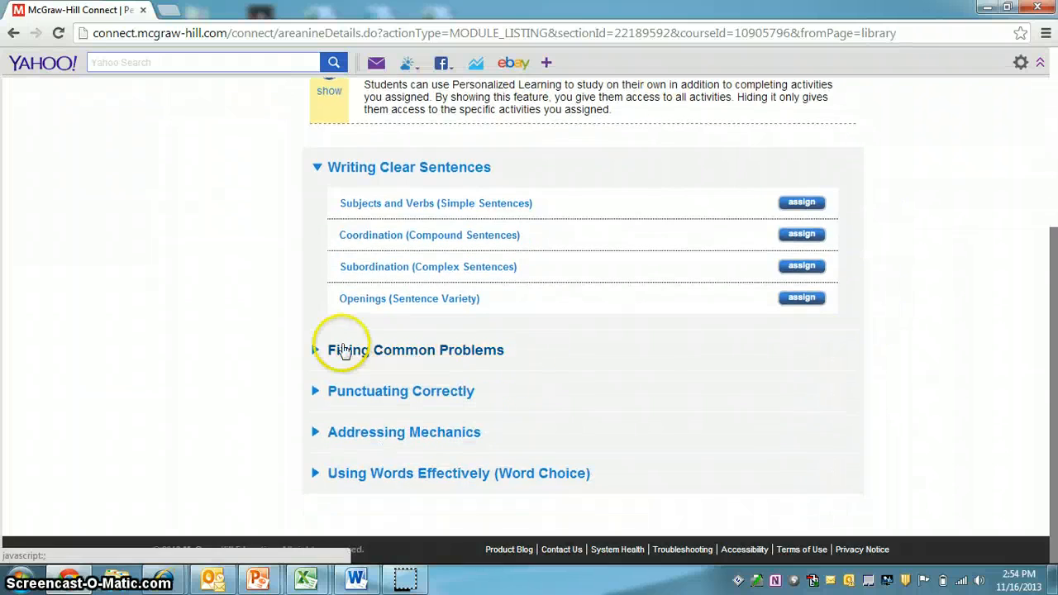
Expand the Fixing Common Problems and Punctuating Correctly groups and review their assignable topics.
left_click(345, 351)
scroll(497, 351, "down", 7)
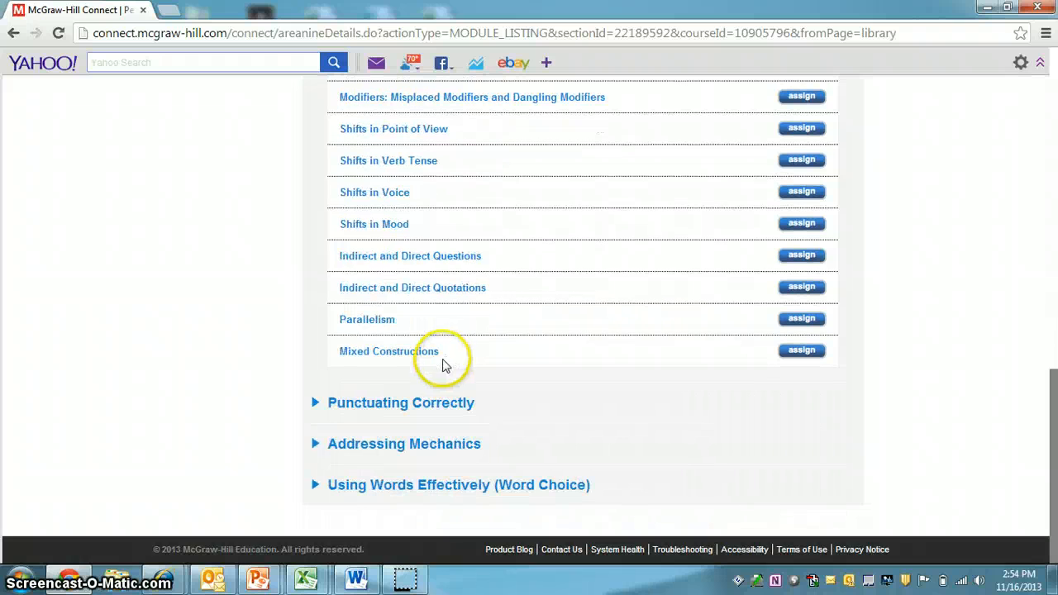
left_click(401, 404)
scroll(459, 377, "down", 3)
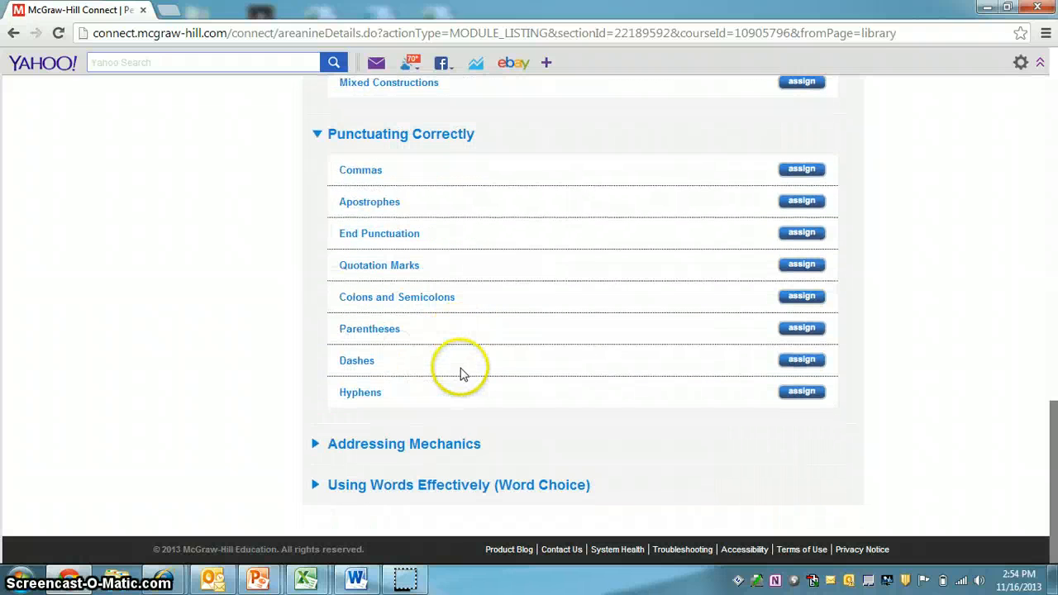
scroll(674, 378, "up", 7)
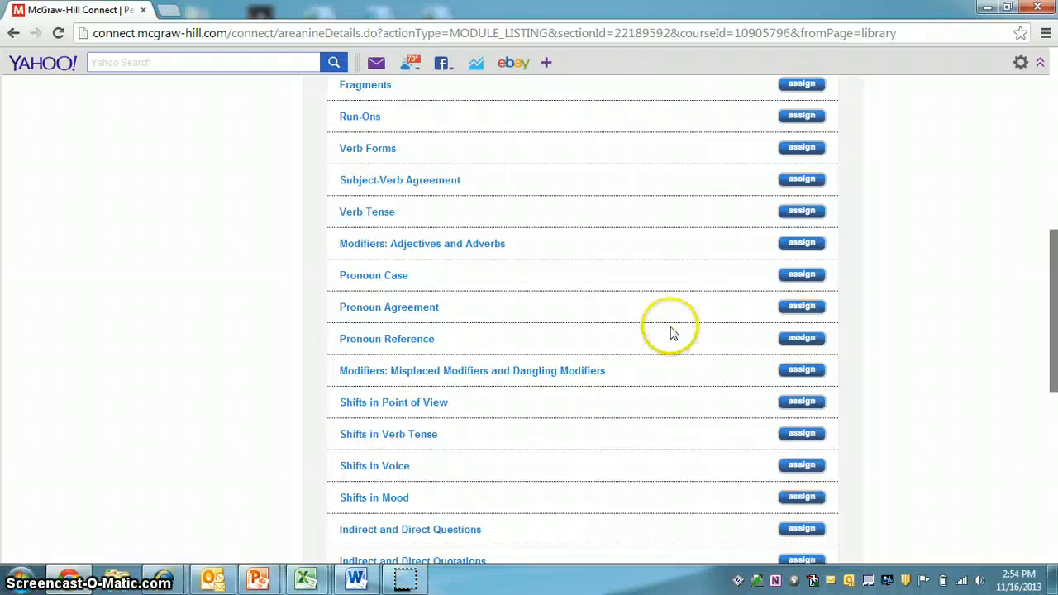
scroll(700, 276, "up", 3)
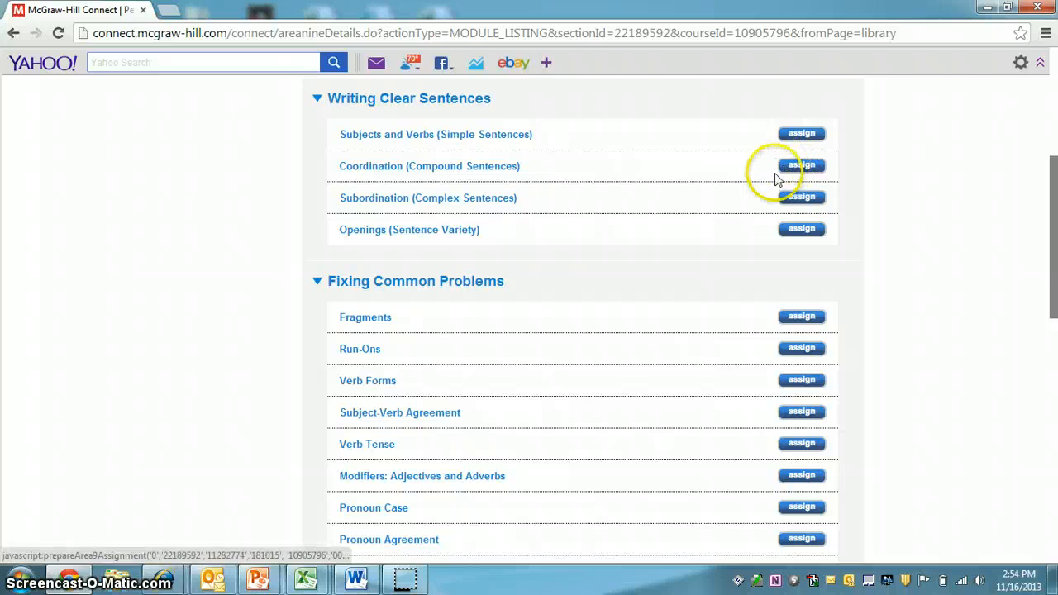
Assign the Fragments module under Fixing Common Problems, with the depth of coverage at the maximum content.
left_click(814, 319)
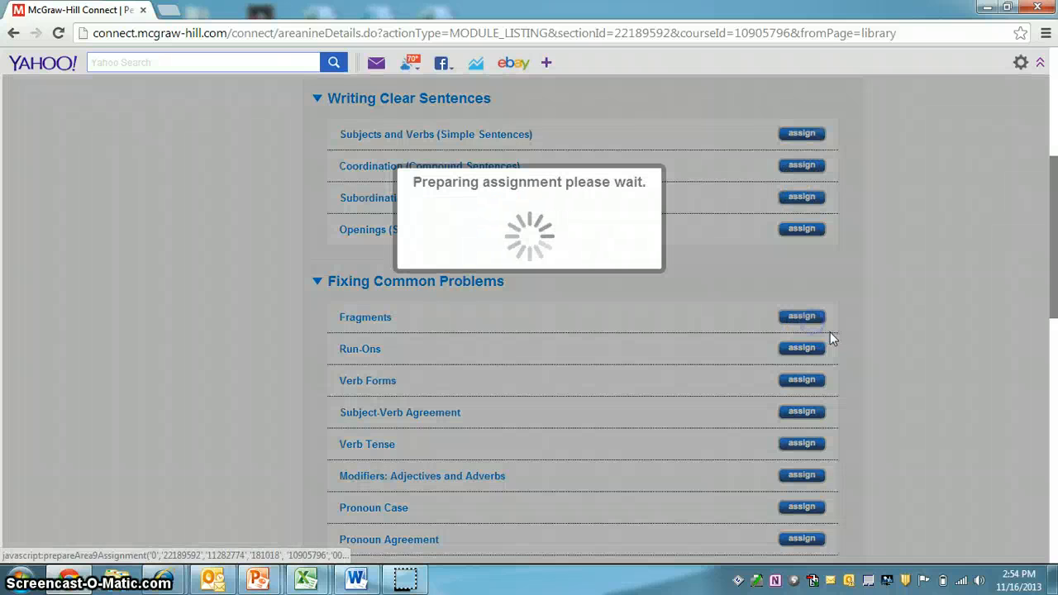
left_click(624, 318)
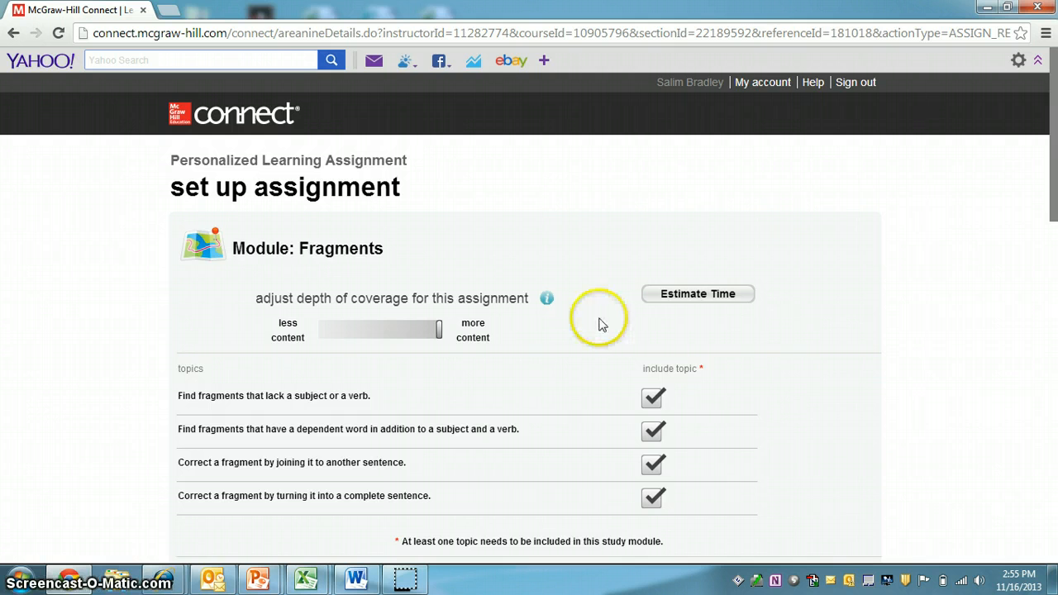
scroll(598, 319, "down", 1)
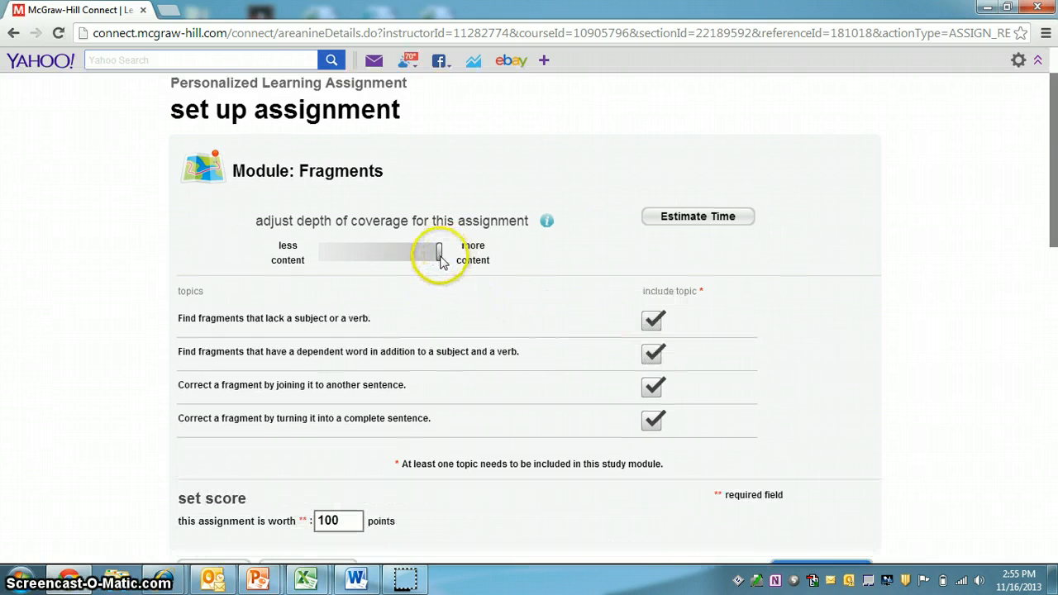
left_click_drag(439, 254, 462, 262)
scroll(583, 274, "down", 1)
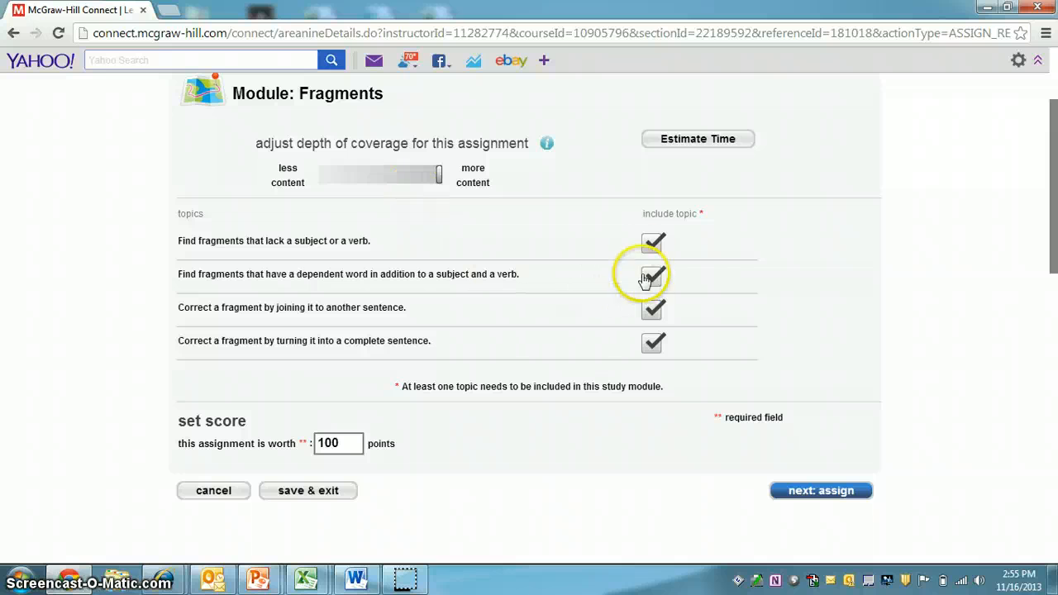
Include all four fragment topics at 100 points and continue to the assignment's sharing and availability settings.
left_click(652, 247)
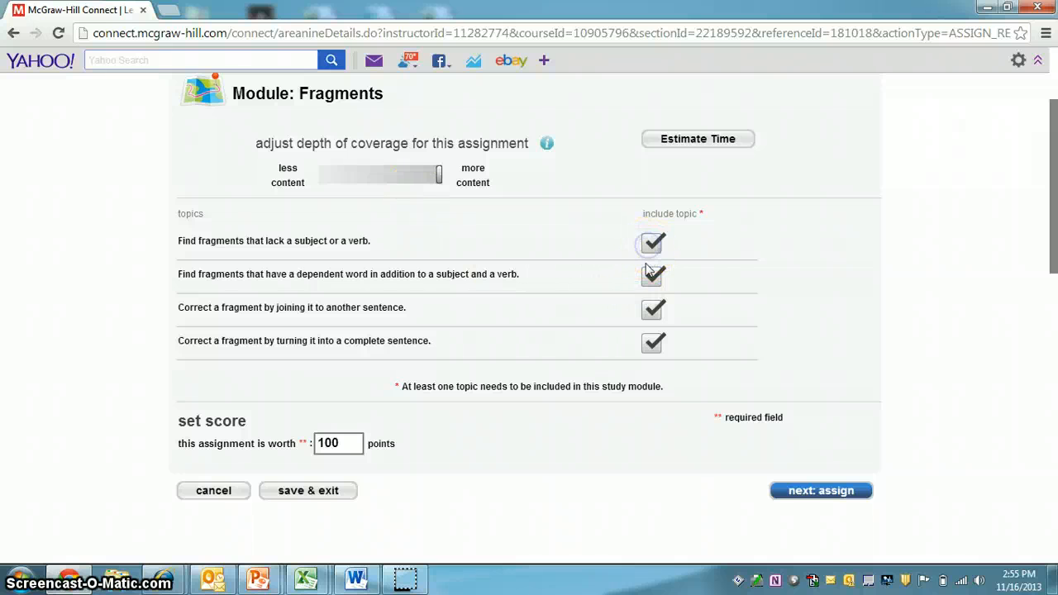
left_click(652, 279)
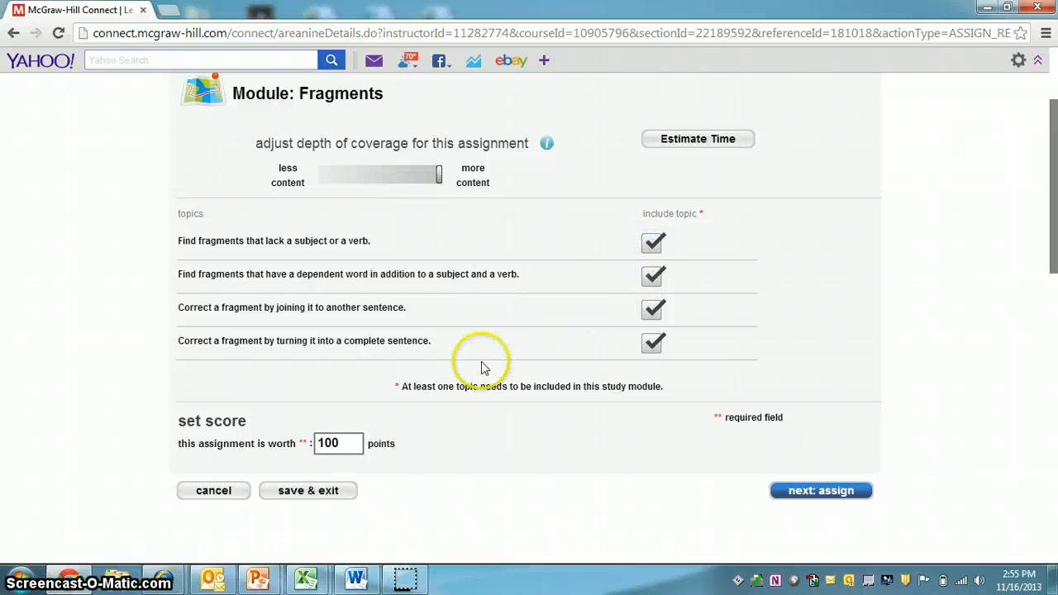
left_click(335, 445)
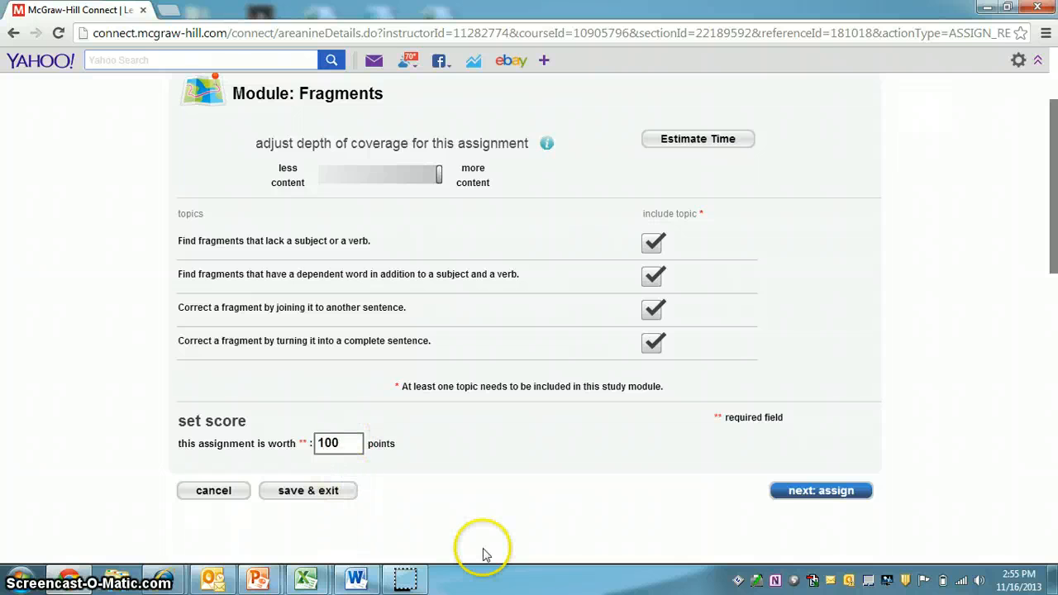
key("BackSpace")
left_click(814, 488)
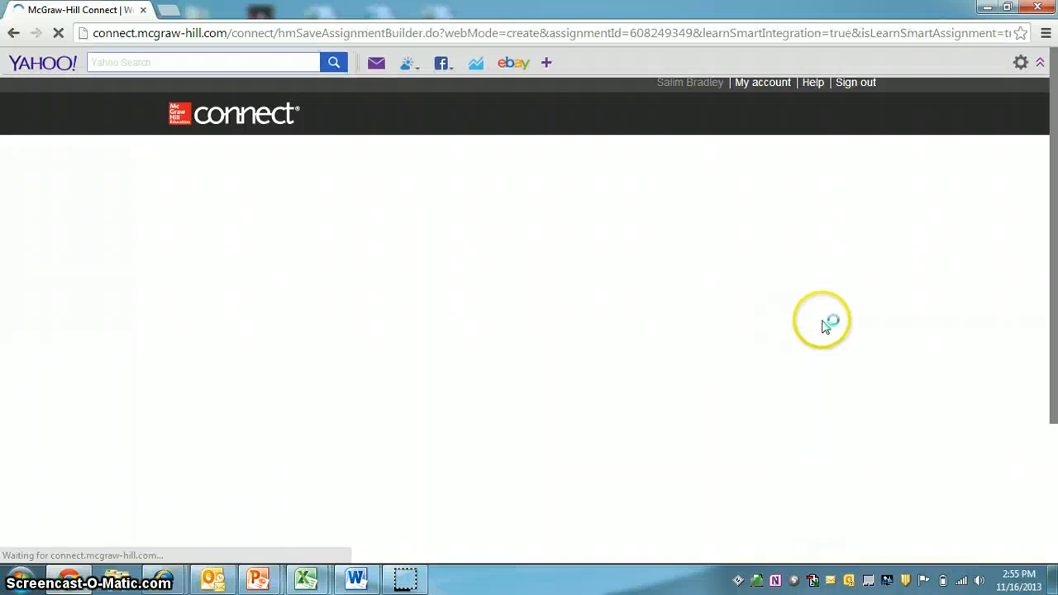
scroll(815, 321, "down", 3)
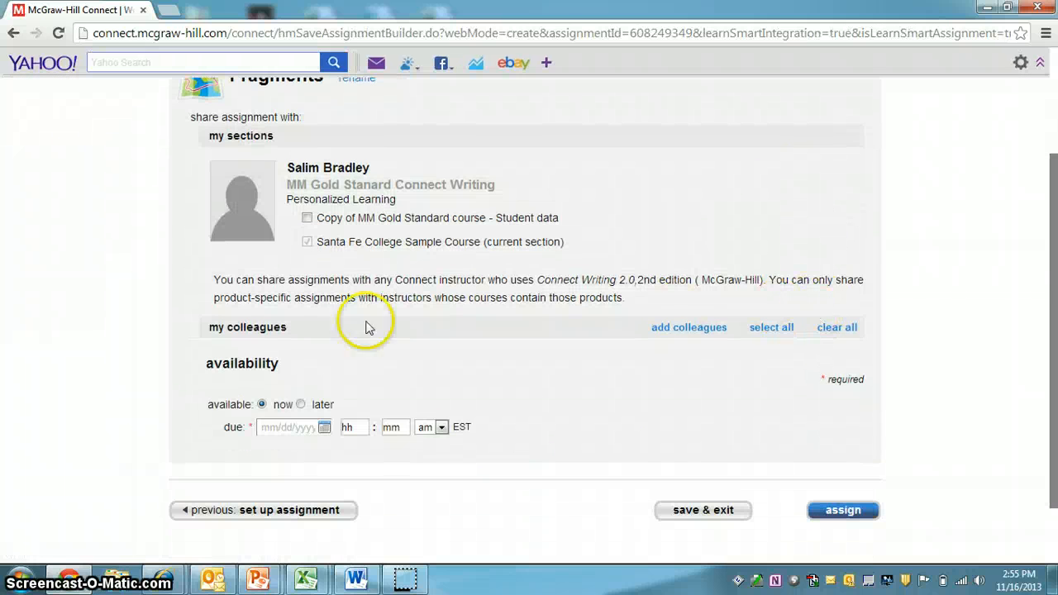
Make the Fragments assignment available now to the current section only, set its due date to 11/23/2013, and assign it.
left_click(306, 218)
left_click(307, 218)
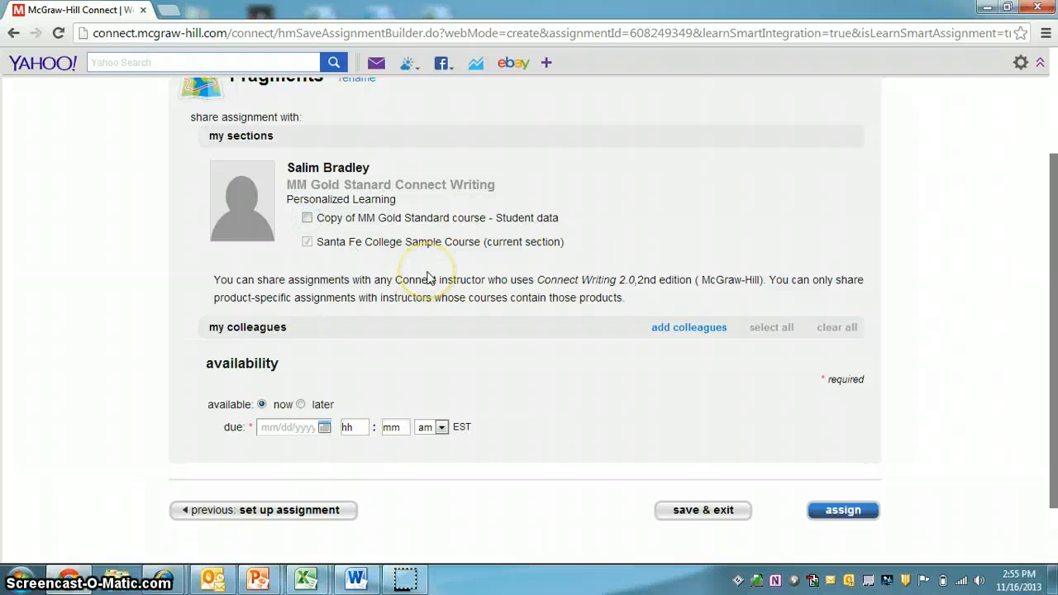
scroll(429, 278, "down", 2)
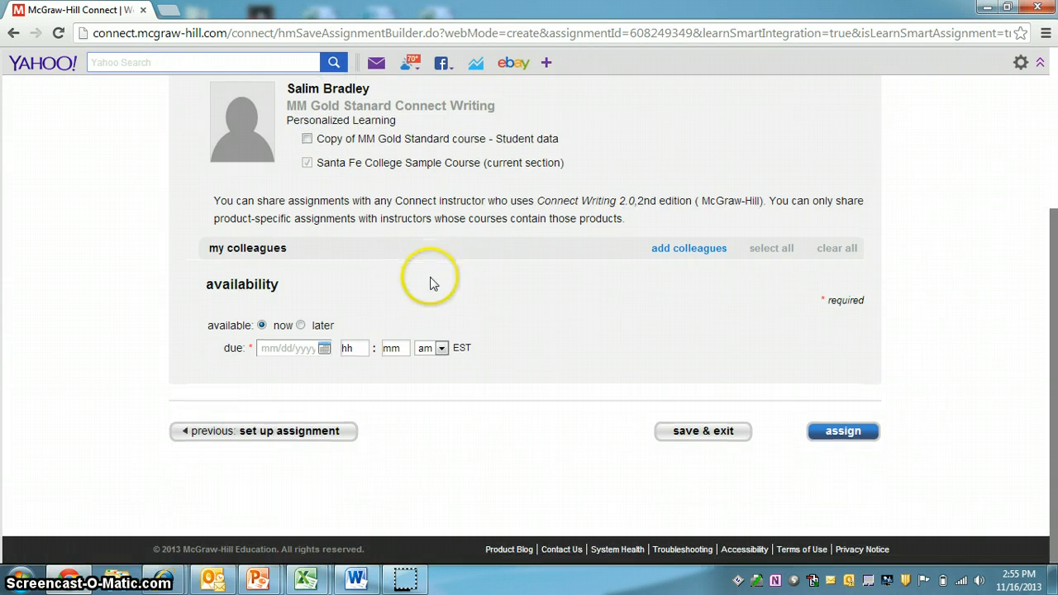
left_click(301, 327)
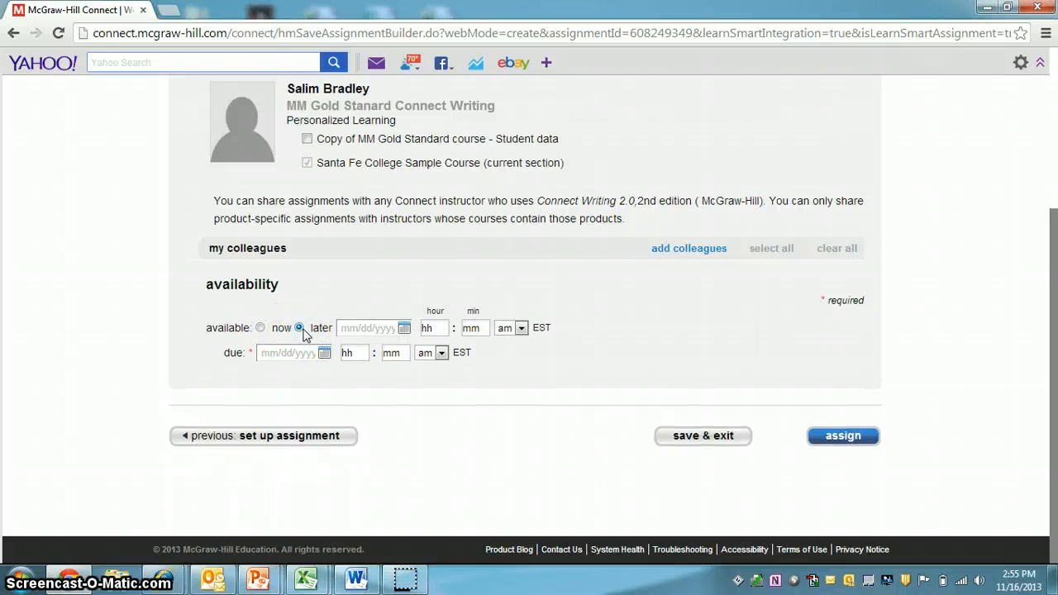
left_click(260, 329)
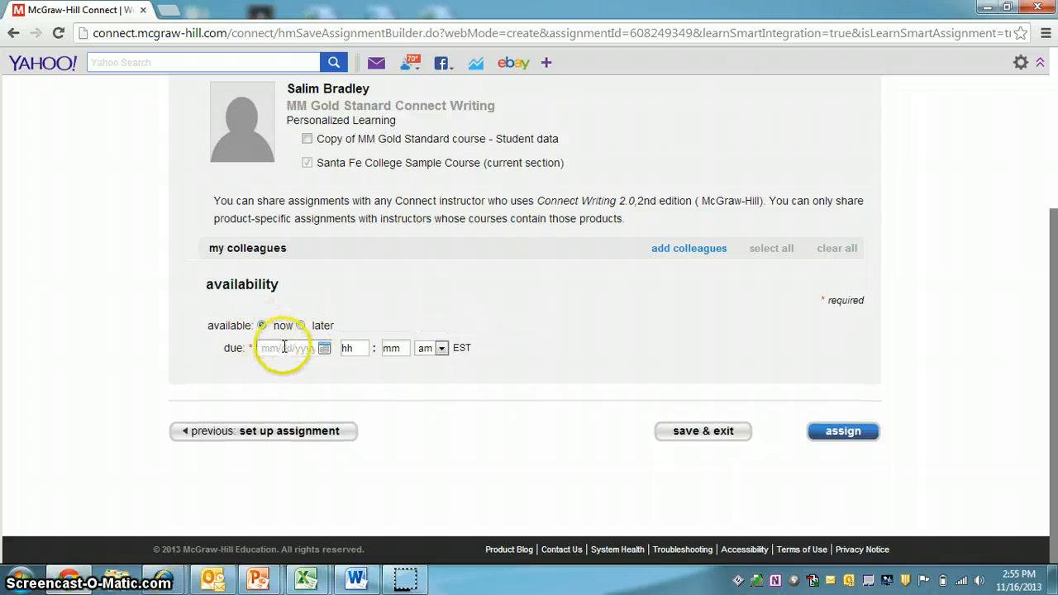
left_click(286, 348)
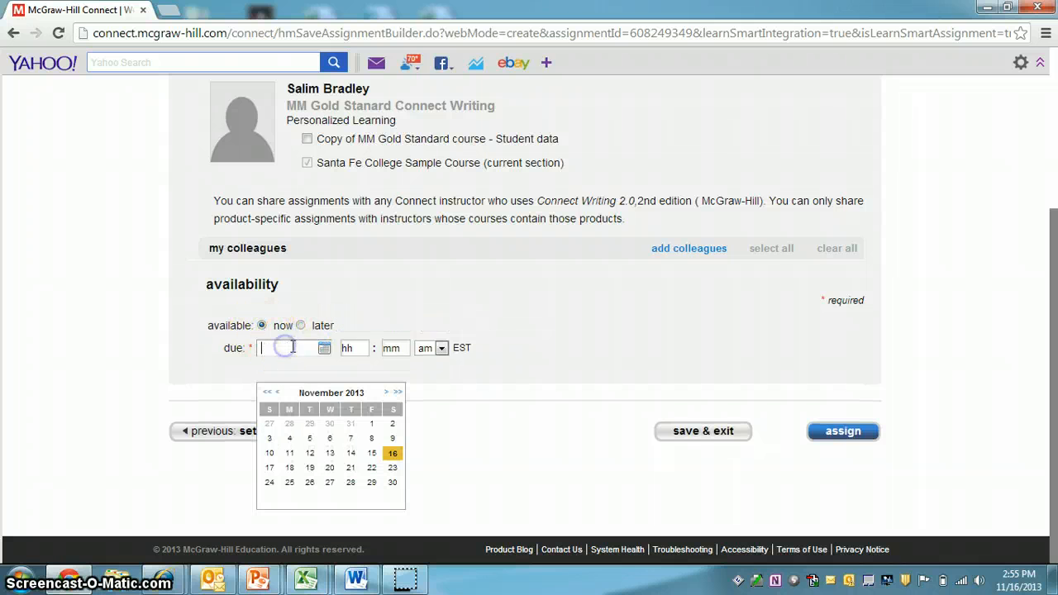
left_click(392, 468)
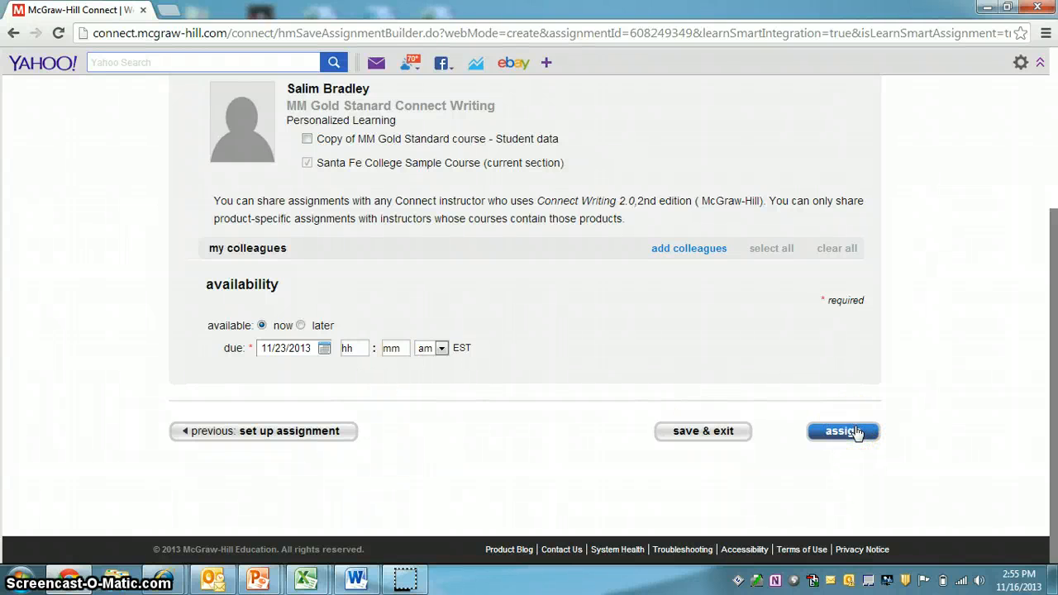
left_click(857, 432)
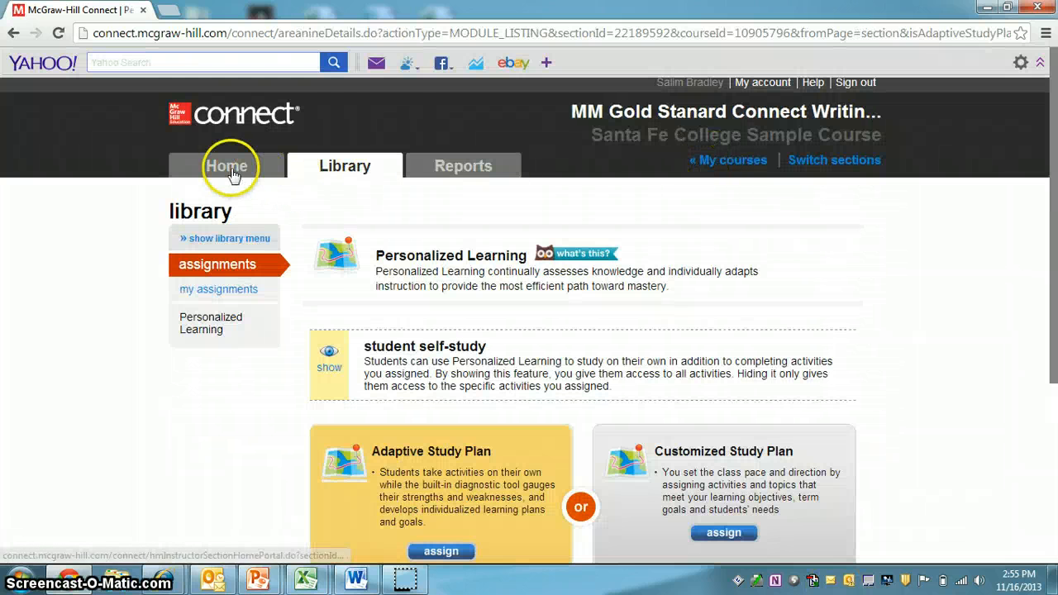
Open the Fragments assignment from the section home page and launch its personalized learning preview.
left_click(229, 169)
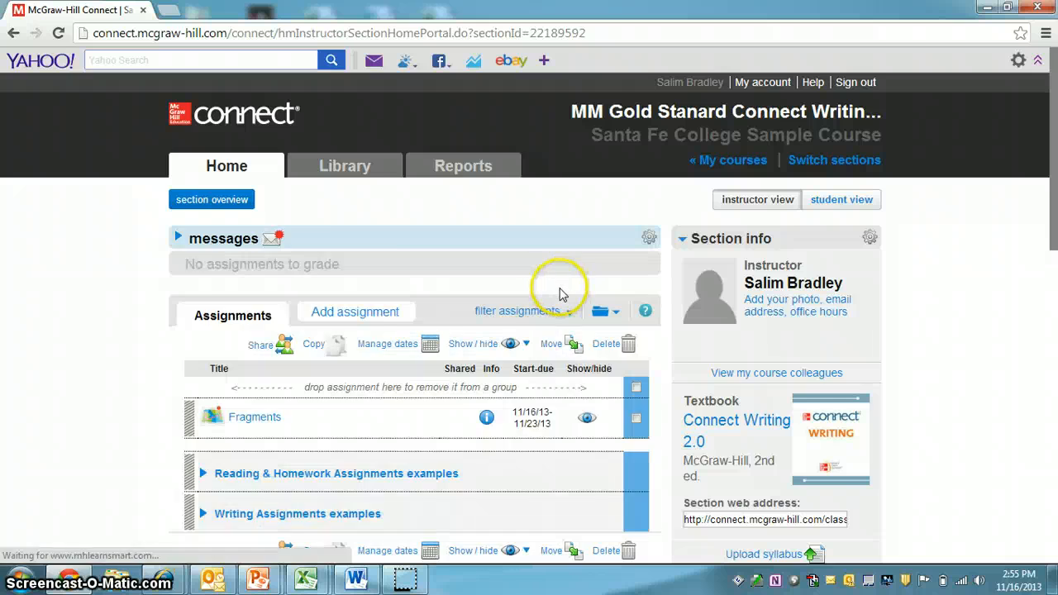
scroll(560, 296, "down", 1)
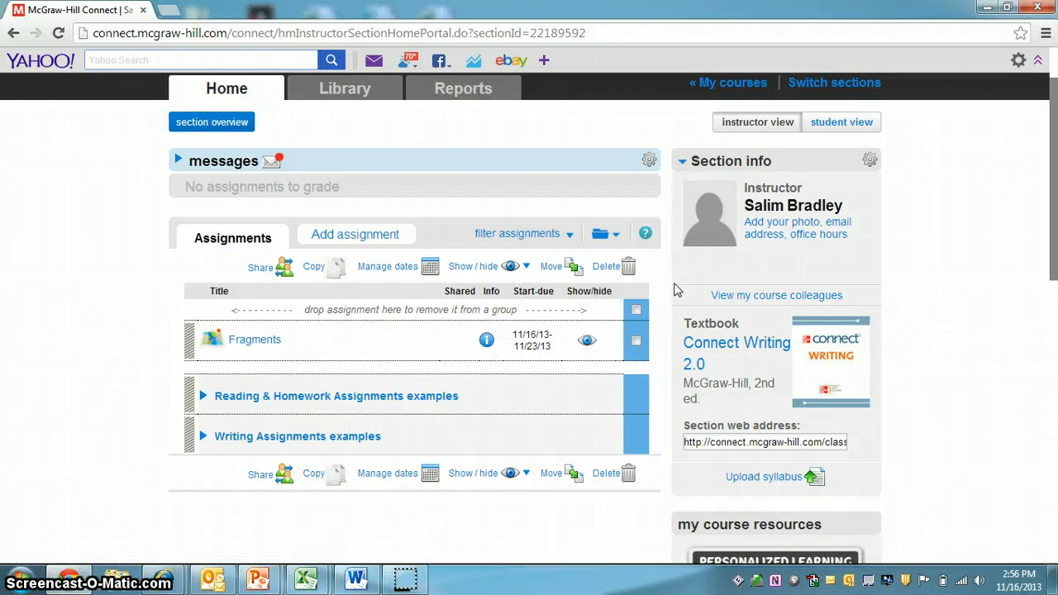
scroll(676, 290, "down", 1)
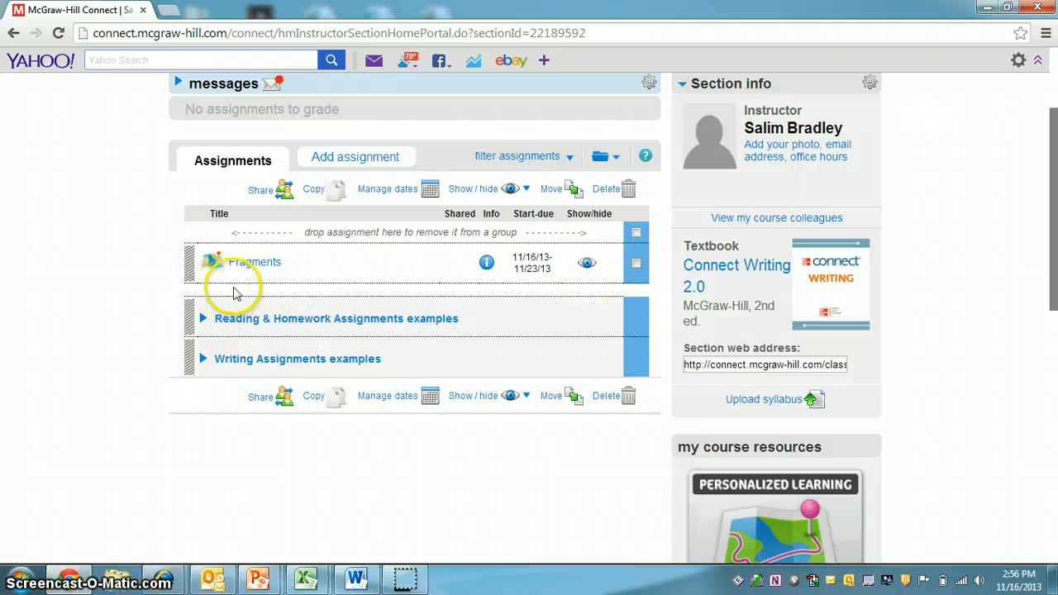
left_click(246, 266)
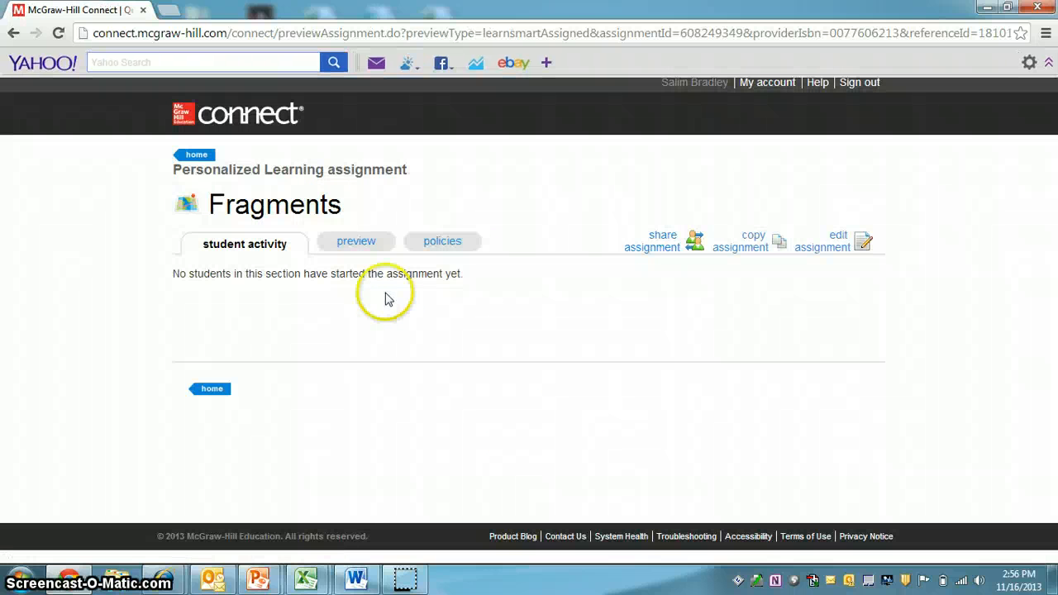
left_click(358, 243)
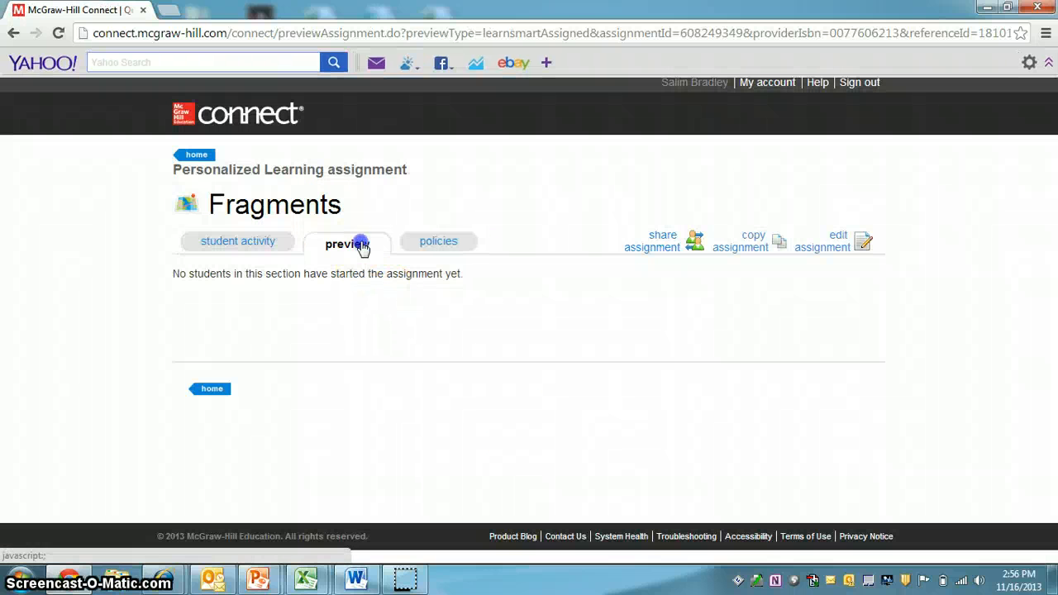
left_click(425, 276)
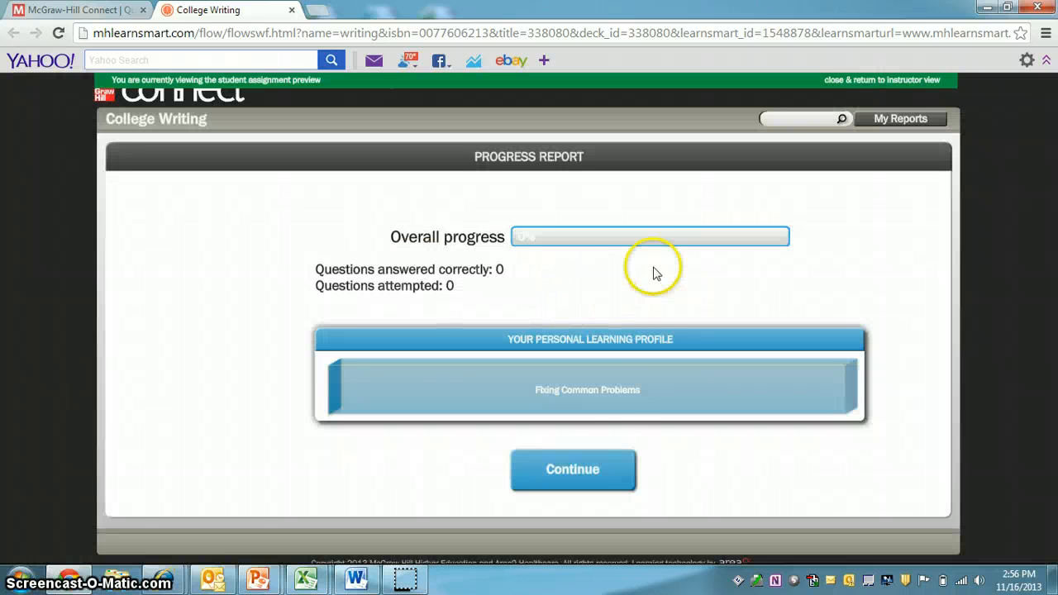
Answer the preview's first question with "Usually, they see a movie or go out to dinner." at confidence "Think so", using the Large font size.
left_click(598, 463)
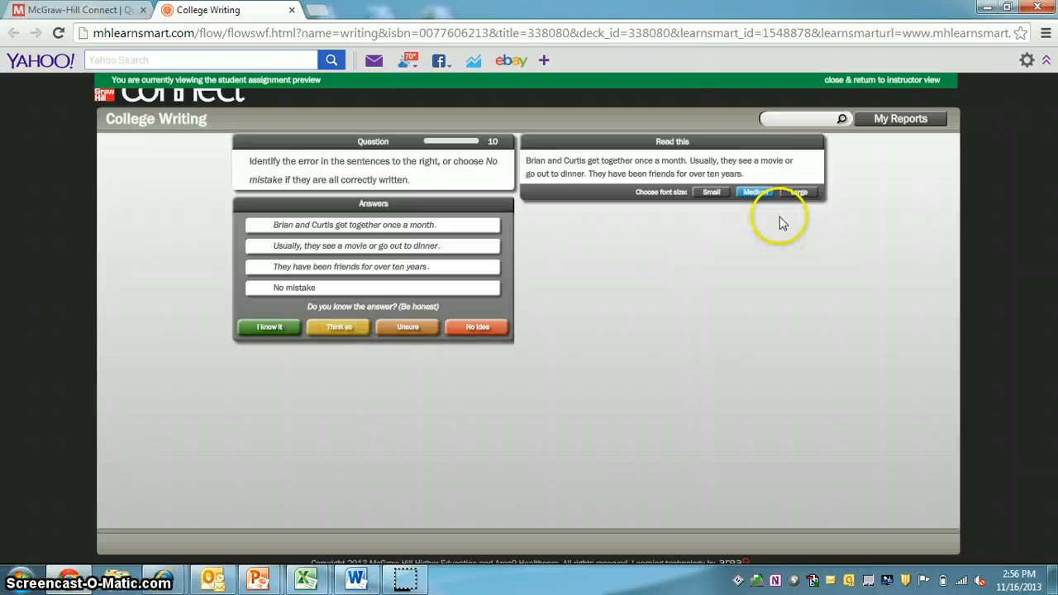
left_click(799, 192)
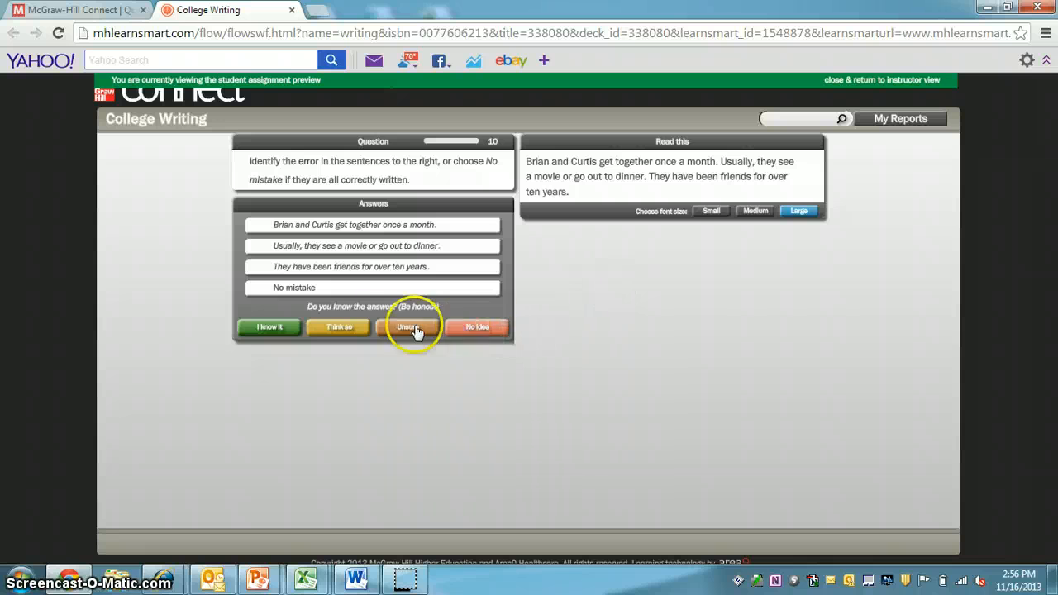
left_click(346, 329)
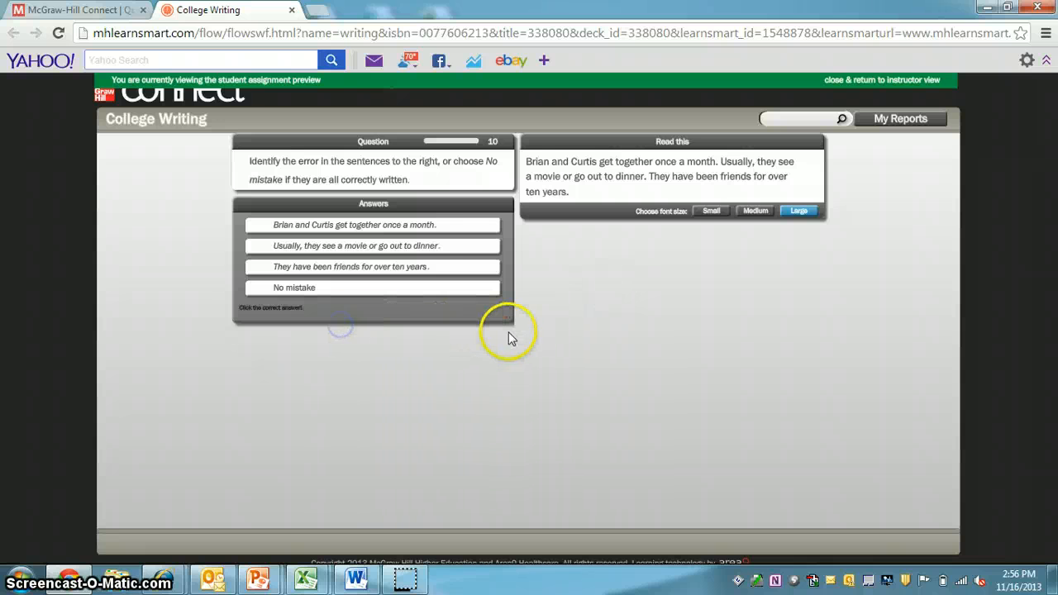
left_click(439, 244)
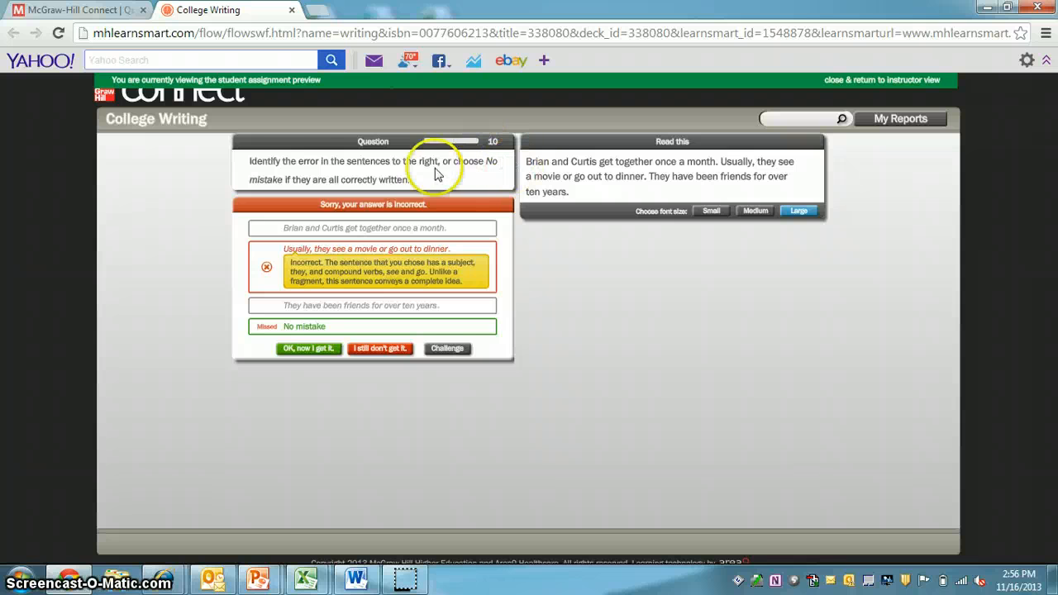
left_click(333, 145)
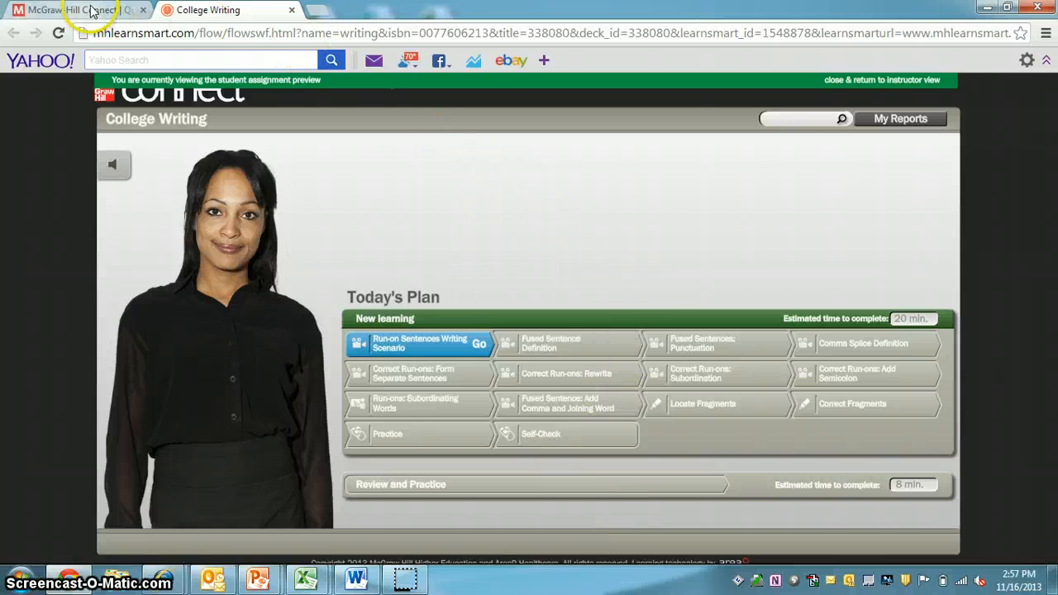
Close the student preview and start a new question bank assignment from the section home page.
left_click(290, 10)
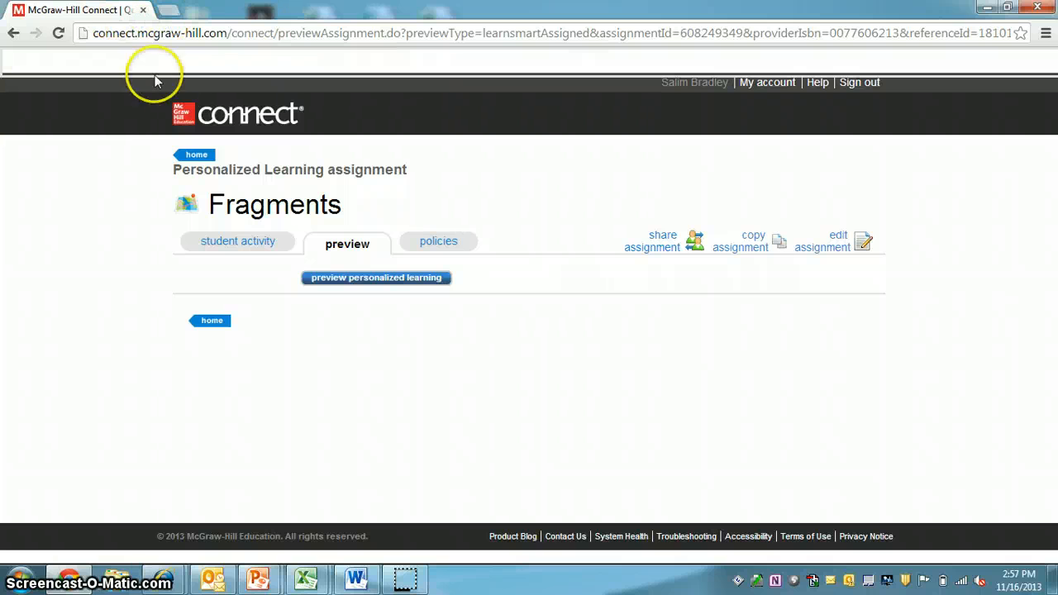
left_click(197, 155)
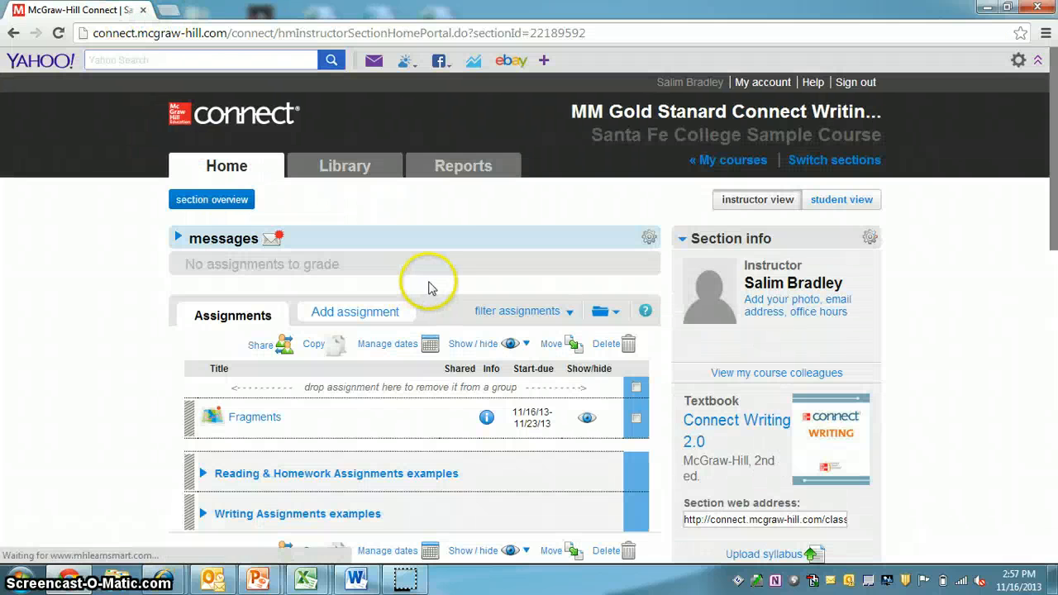
left_click(367, 311)
scroll(409, 302, "down", 1)
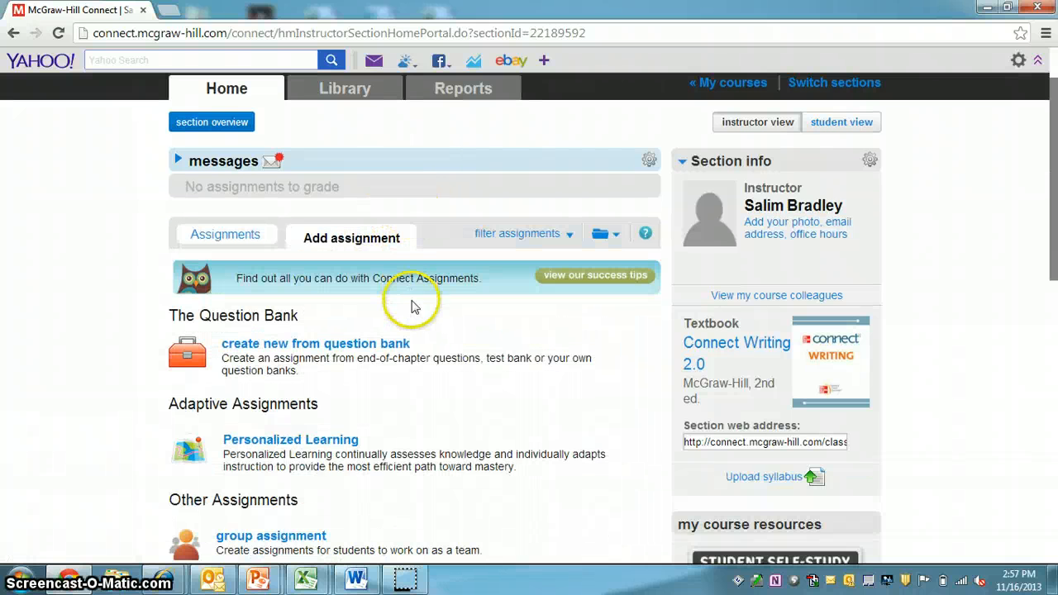
left_click(368, 344)
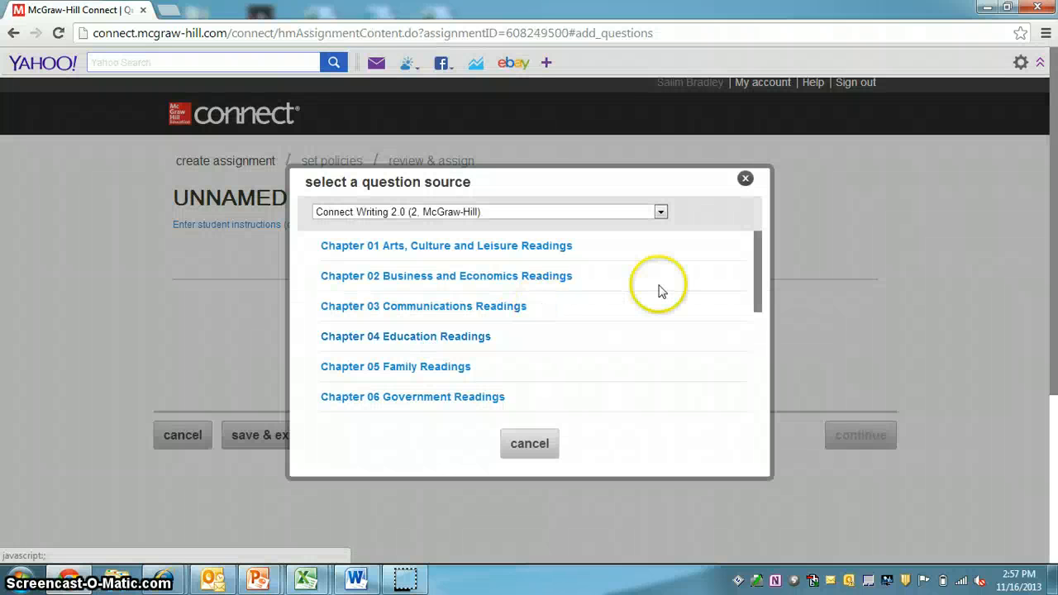
Select Chapter 13 from Chapter 13 Skill Practice and Assessment as the question source.
left_click_drag(757, 269, 754, 386)
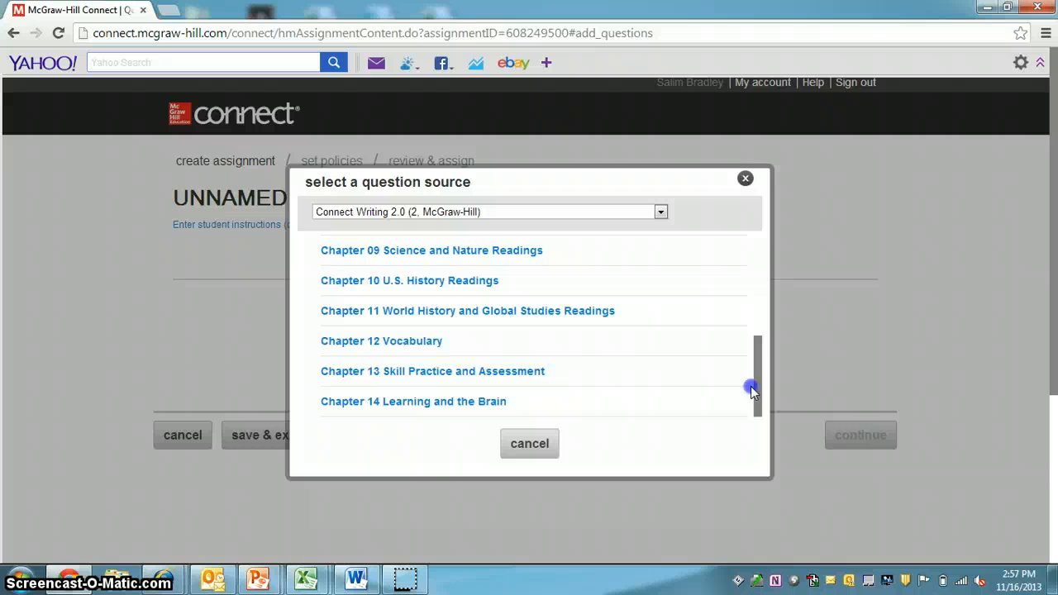
left_click(486, 372)
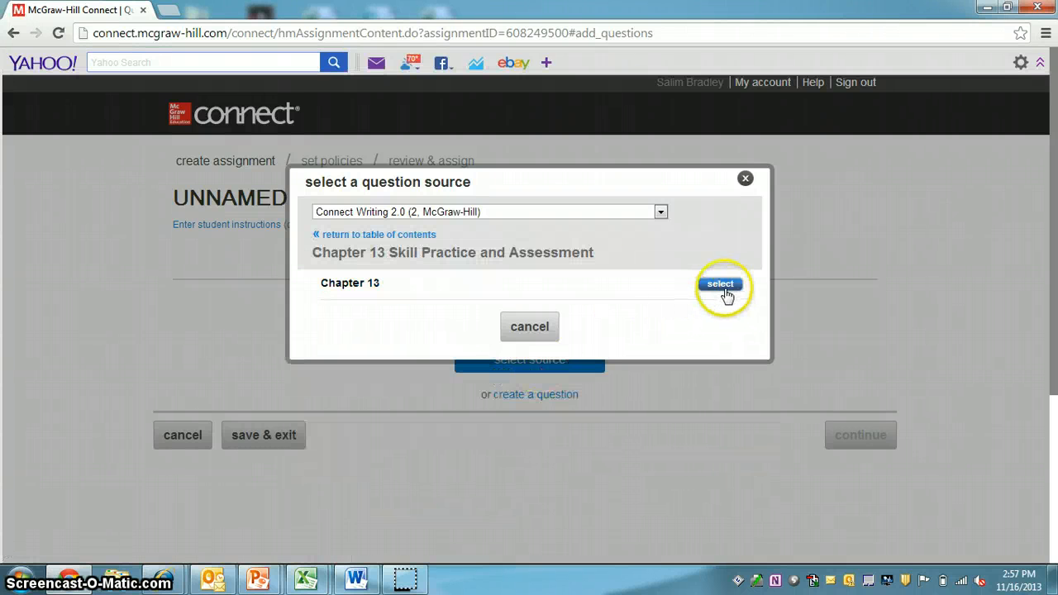
left_click(726, 294)
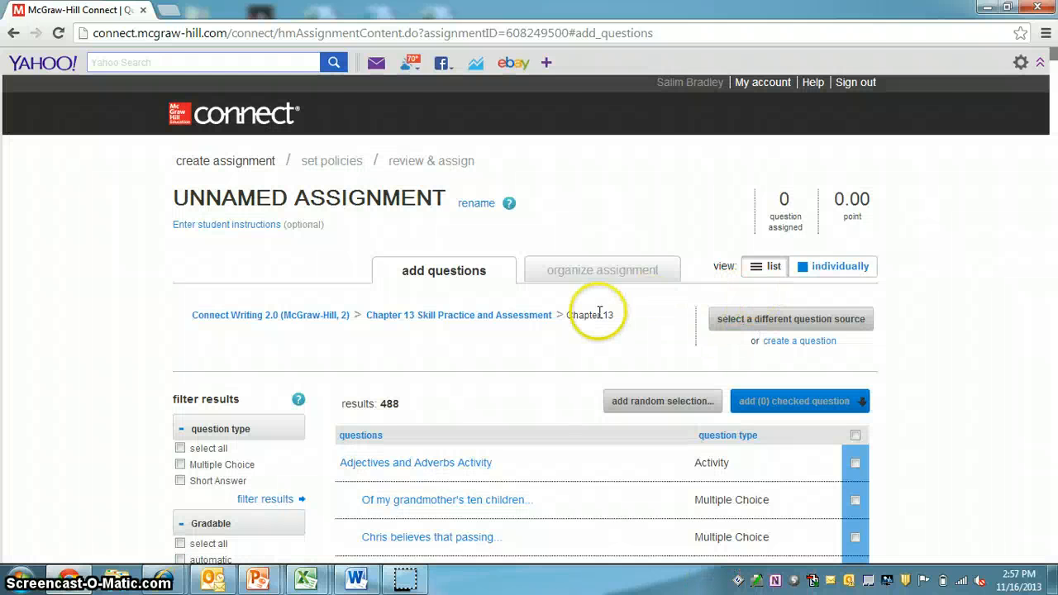
Filter the Chapter 13 questions to the Multiple Choice type and the topics Comma Rules and Comma splices.
scroll(655, 261, "down", 3)
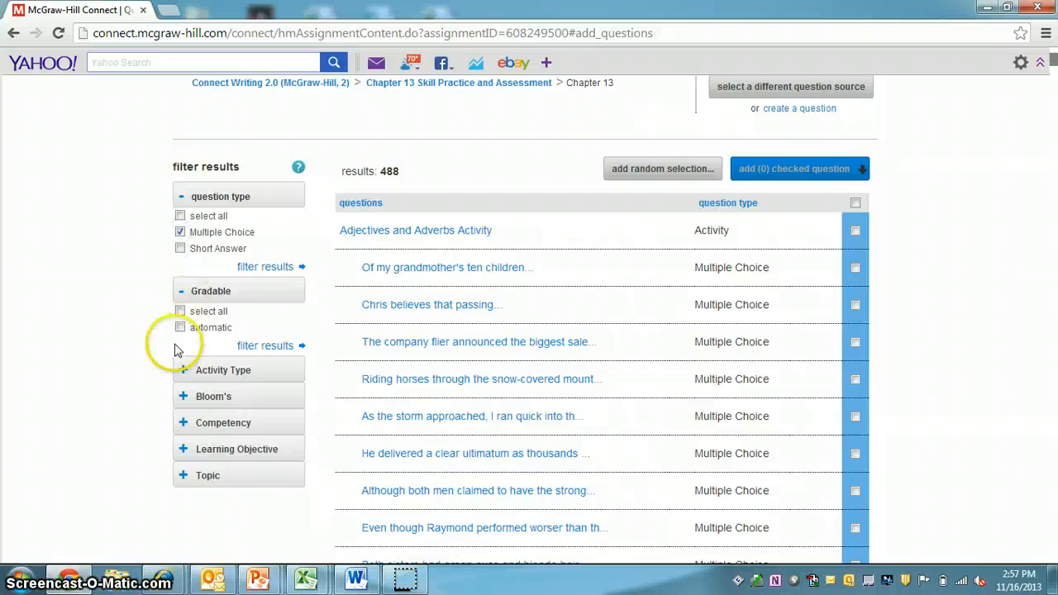
left_click(187, 454)
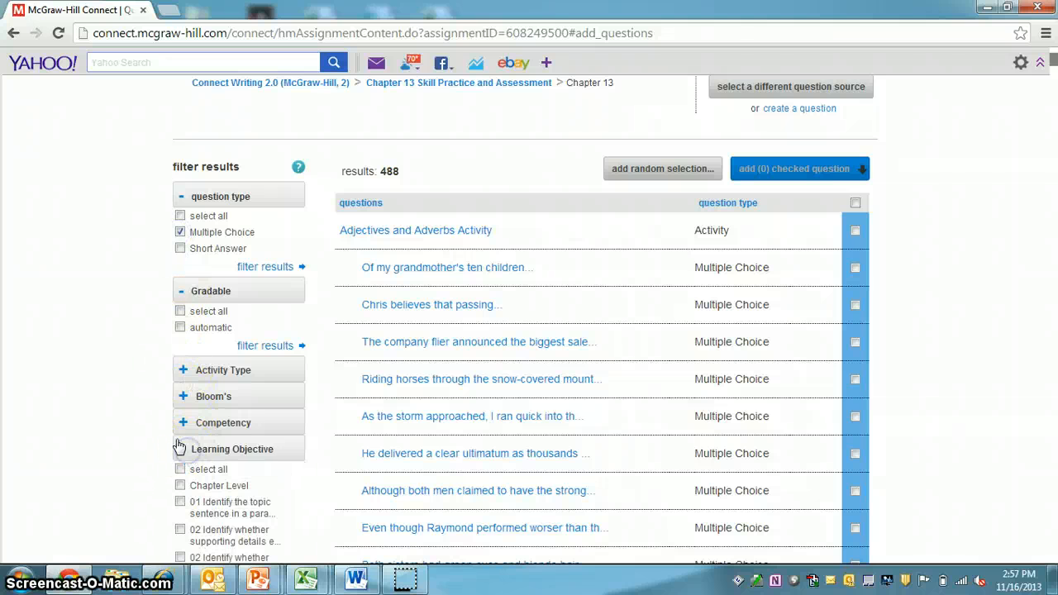
left_click(185, 449)
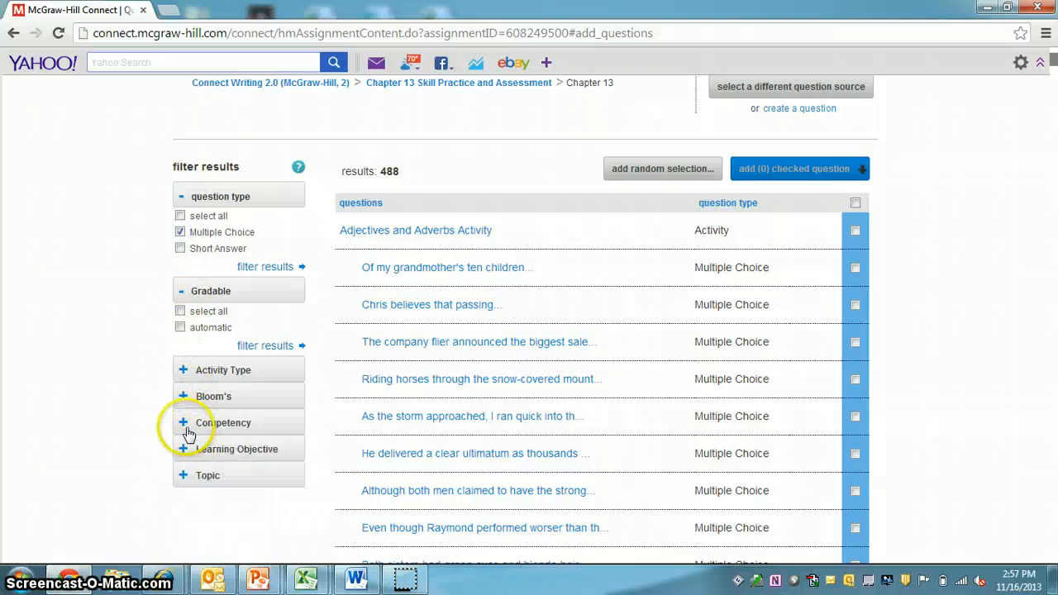
left_click(184, 476)
scroll(165, 425, "down", 3)
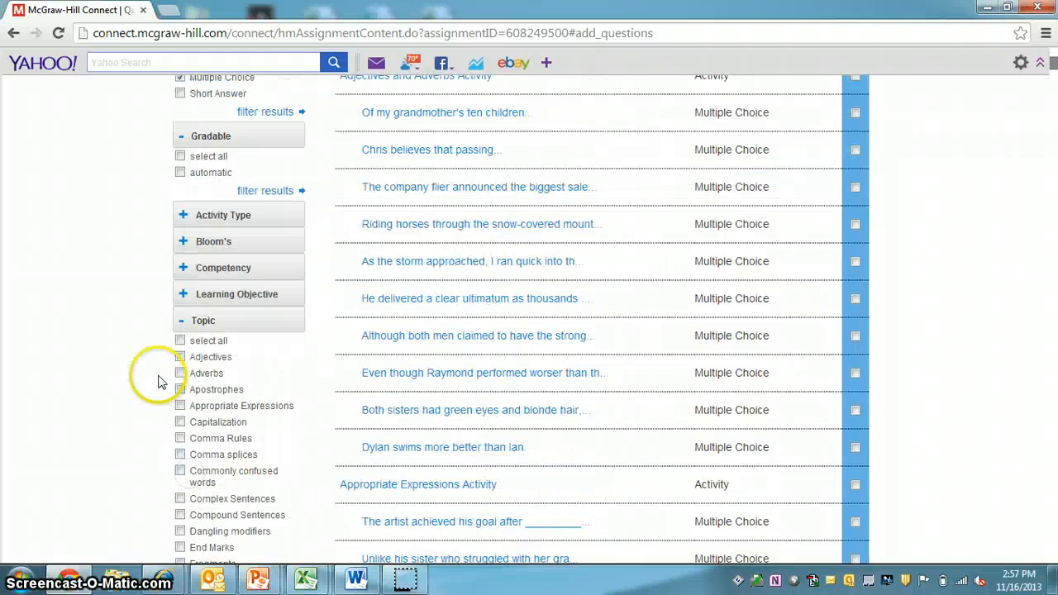
scroll(149, 430, "down", 1)
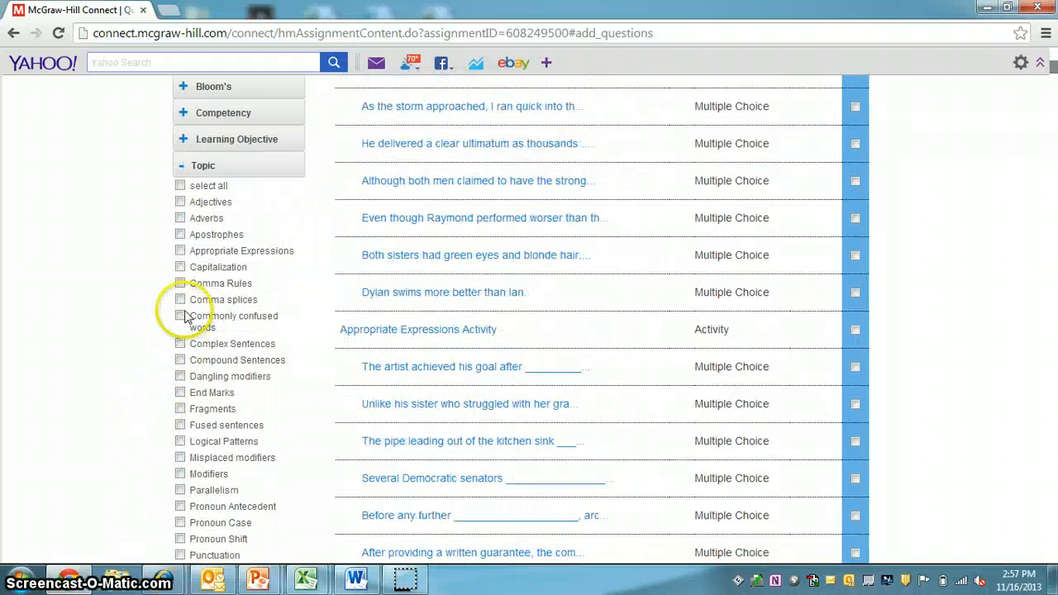
left_click(180, 284)
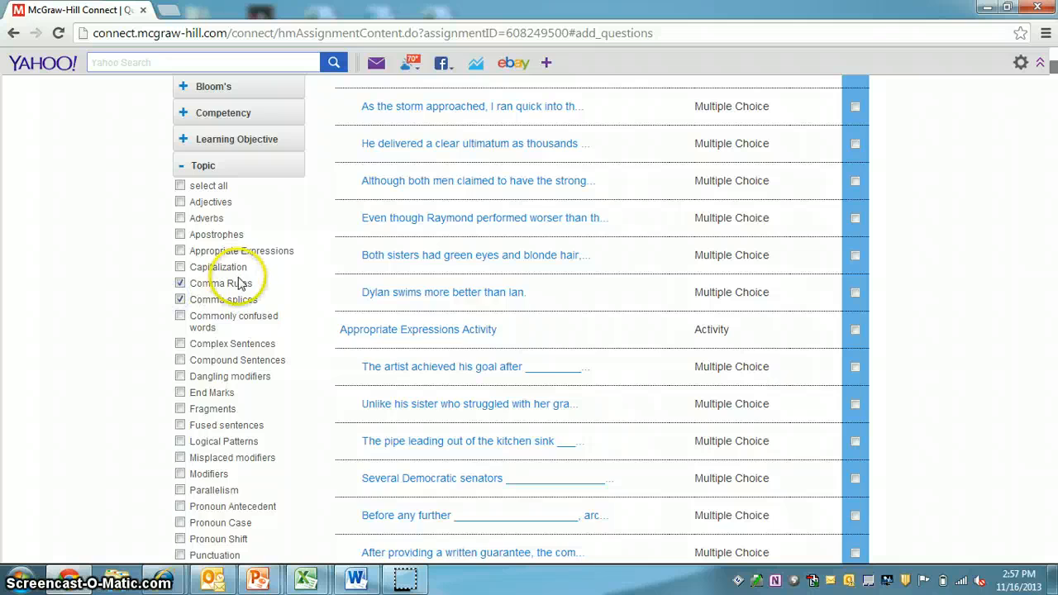
scroll(236, 281, "down", 7)
left_click(275, 206)
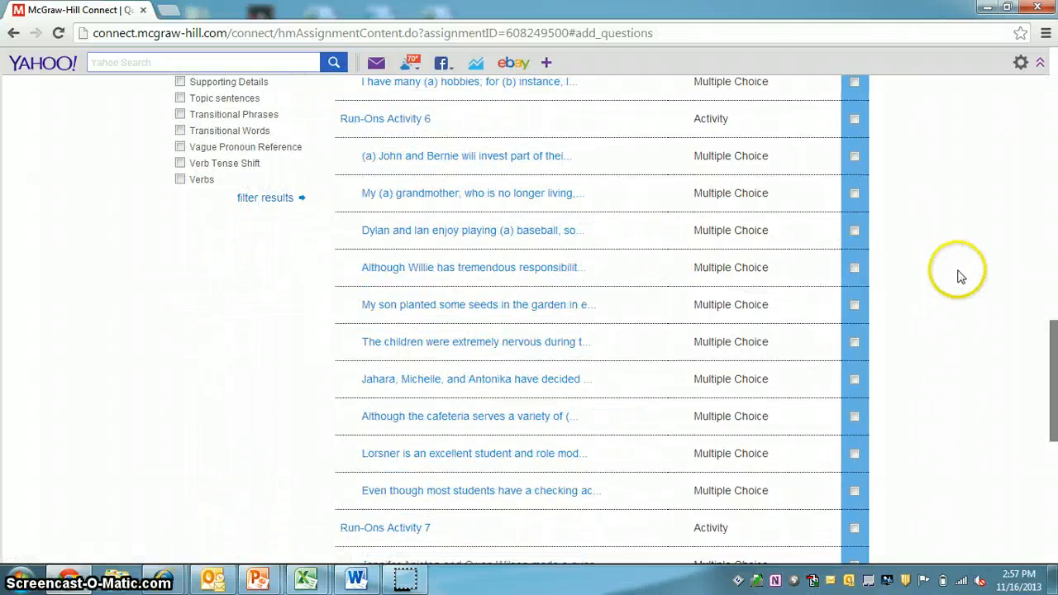
Open the Punctuation: Comma Rules Activity from the filtered questions to review its contents.
scroll(995, 314, "up", 20)
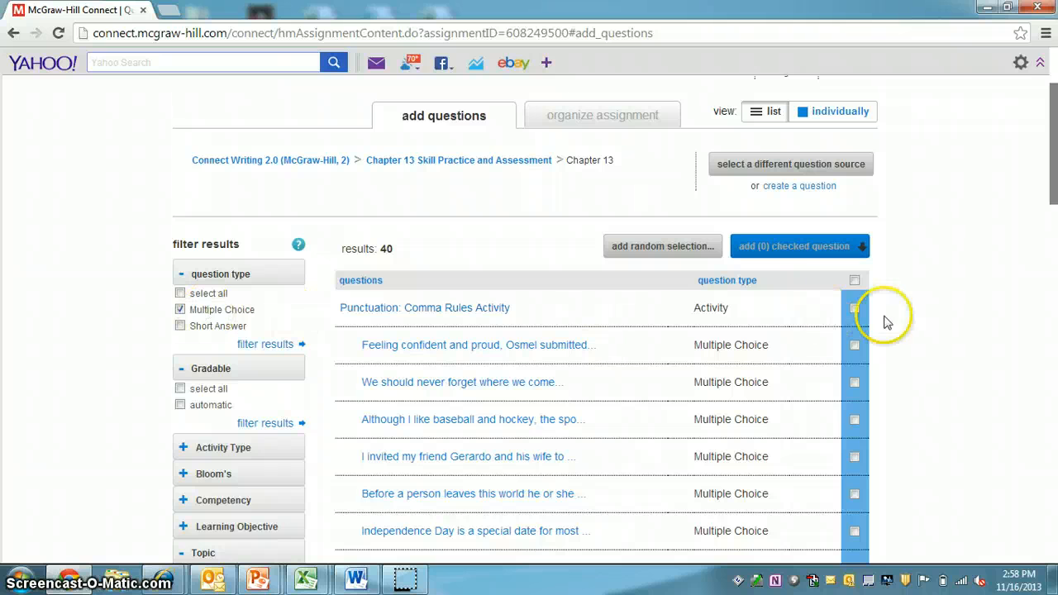
scroll(1050, 203, "down", 3)
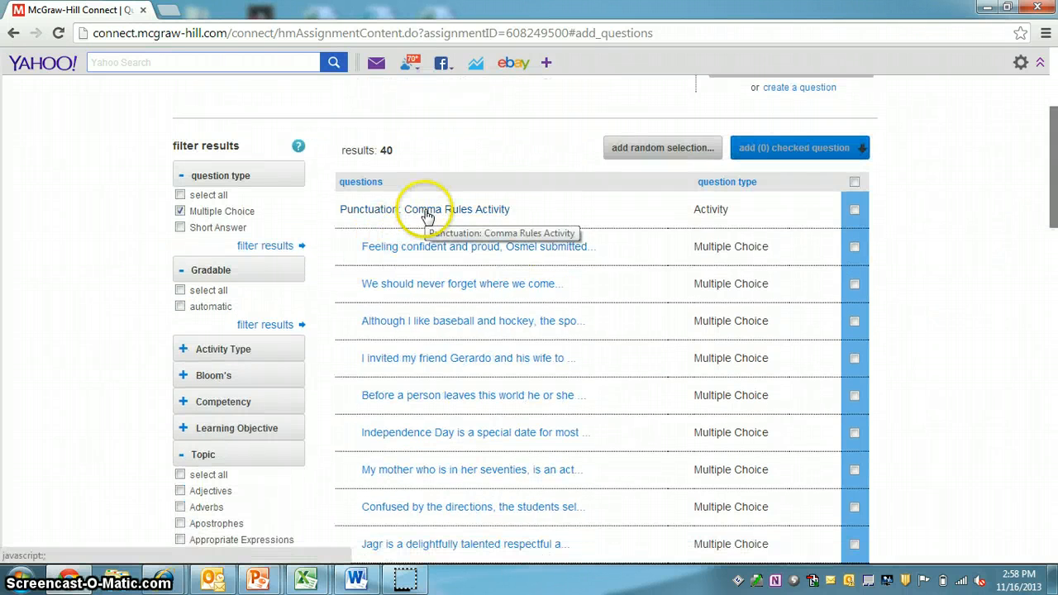
left_click(426, 214)
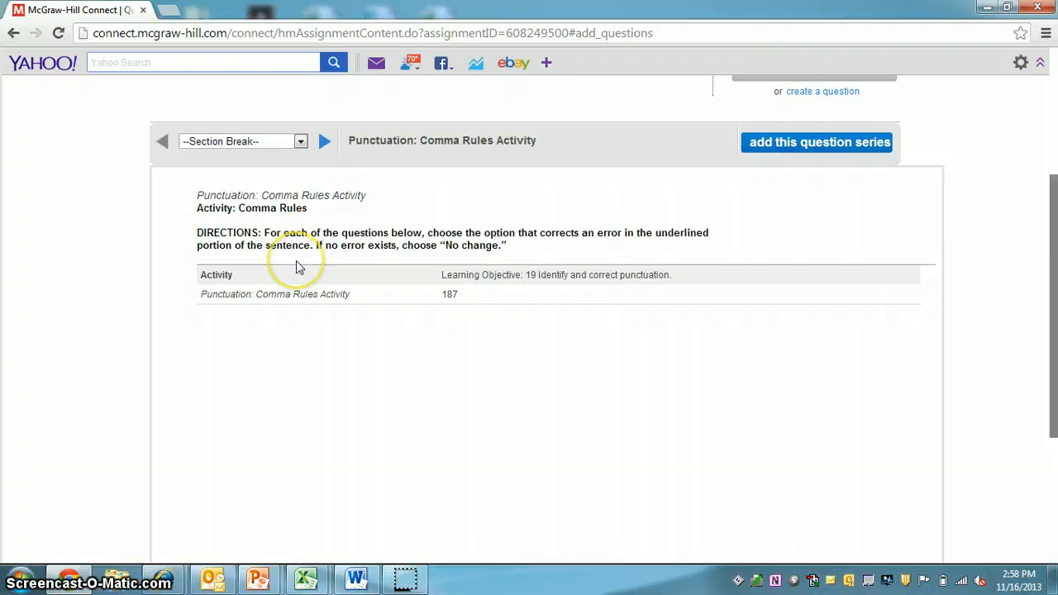
Finish looking over the Punctuation: Comma Rules Activity and return to the list view of the filtered questions.
scroll(612, 253, "down", 3)
scroll(614, 256, "up", 5)
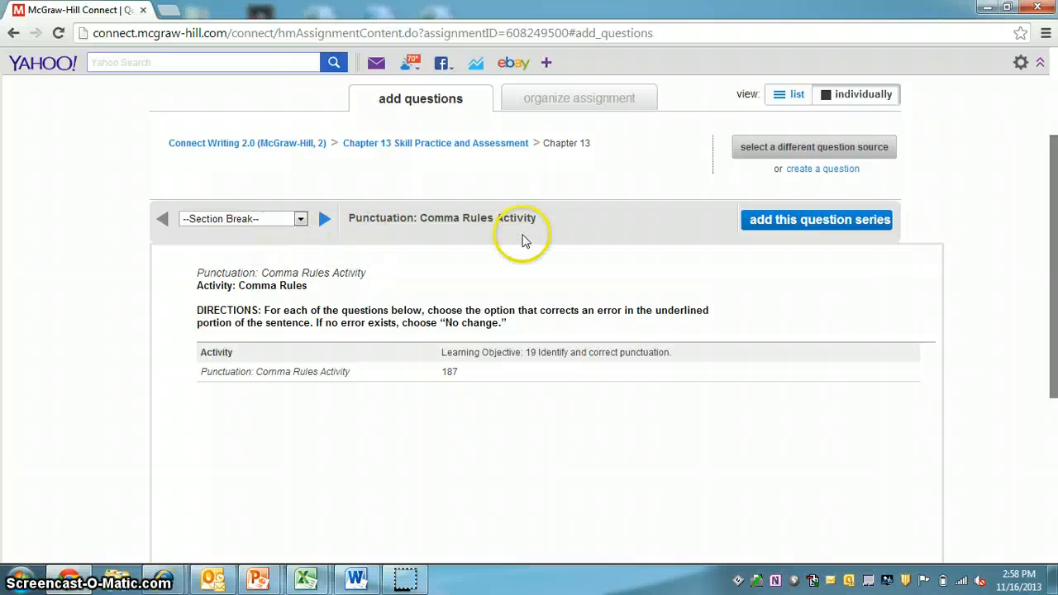
left_click(796, 94)
scroll(984, 277, "down", 1)
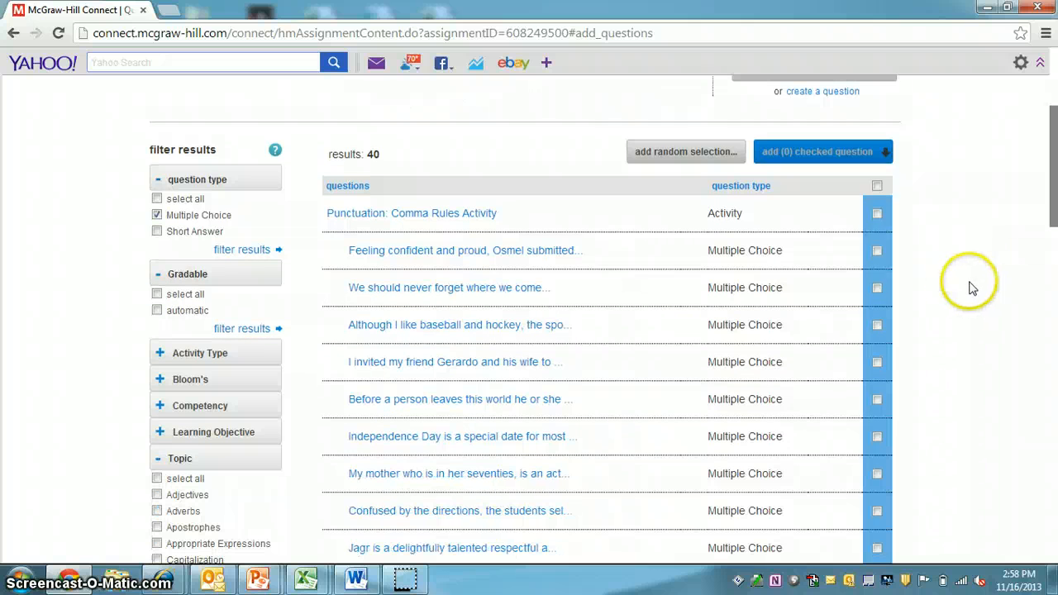
Select the Punctuation: Comma Rules Activity together with all of its multiple-choice questions.
left_click(877, 215)
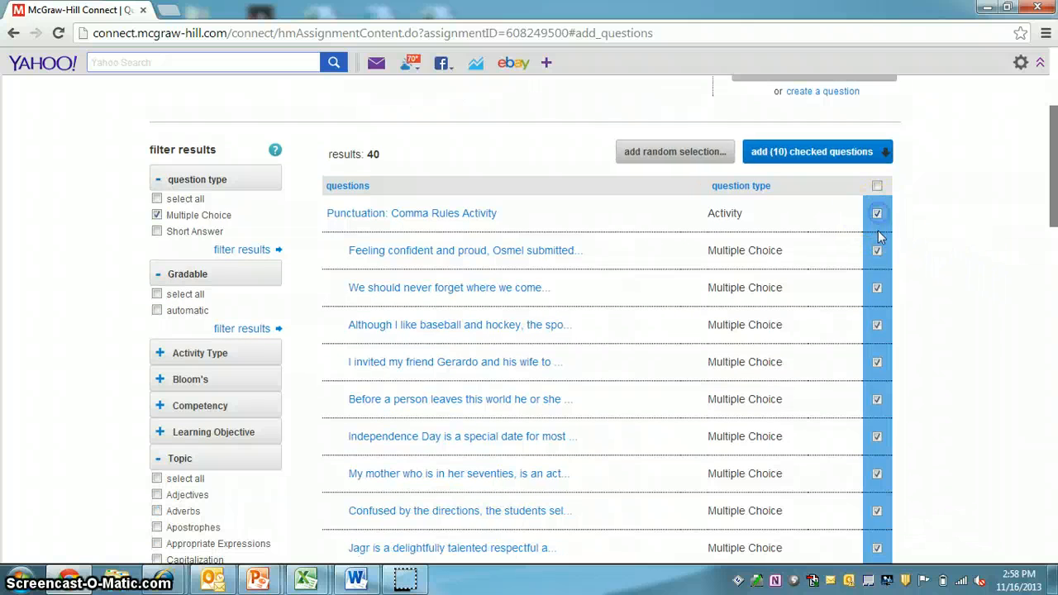
left_click(878, 251)
left_click(878, 215)
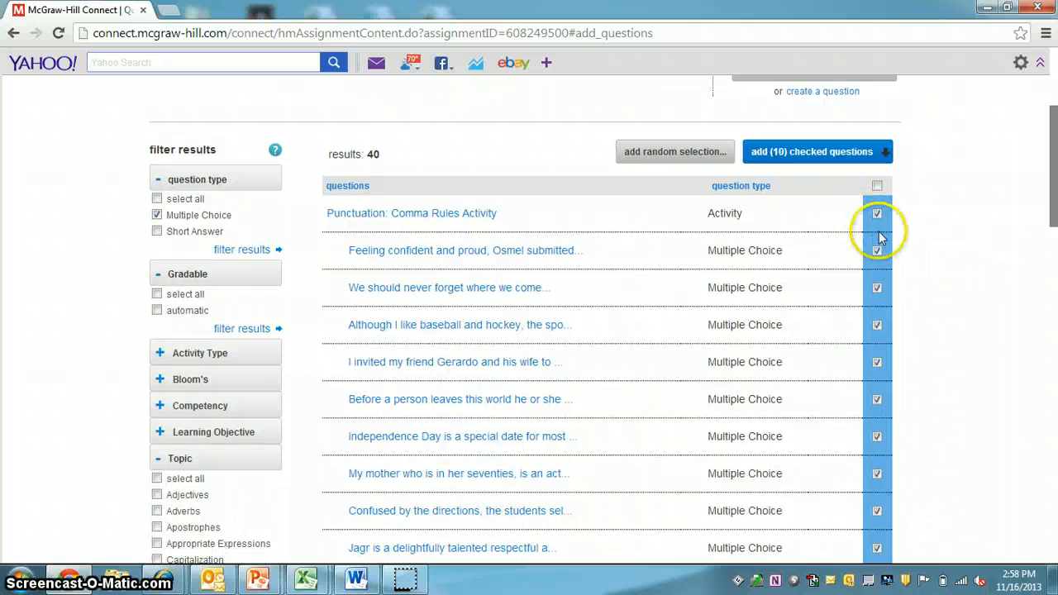
scroll(955, 335, "down", 4)
scroll(959, 341, "down", 1)
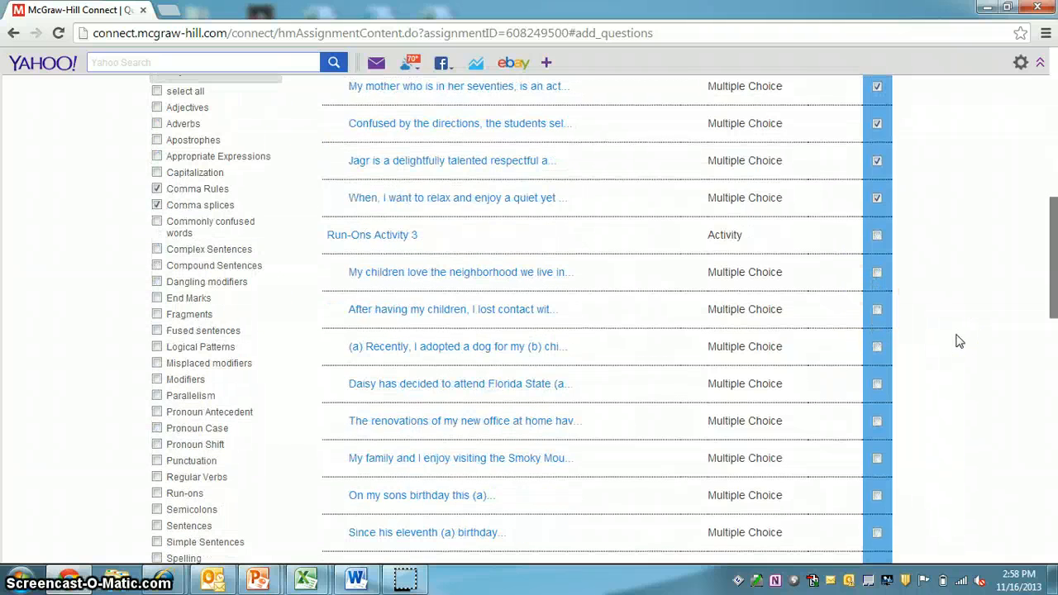
scroll(959, 341, "up", 1)
scroll(959, 340, "up", 4)
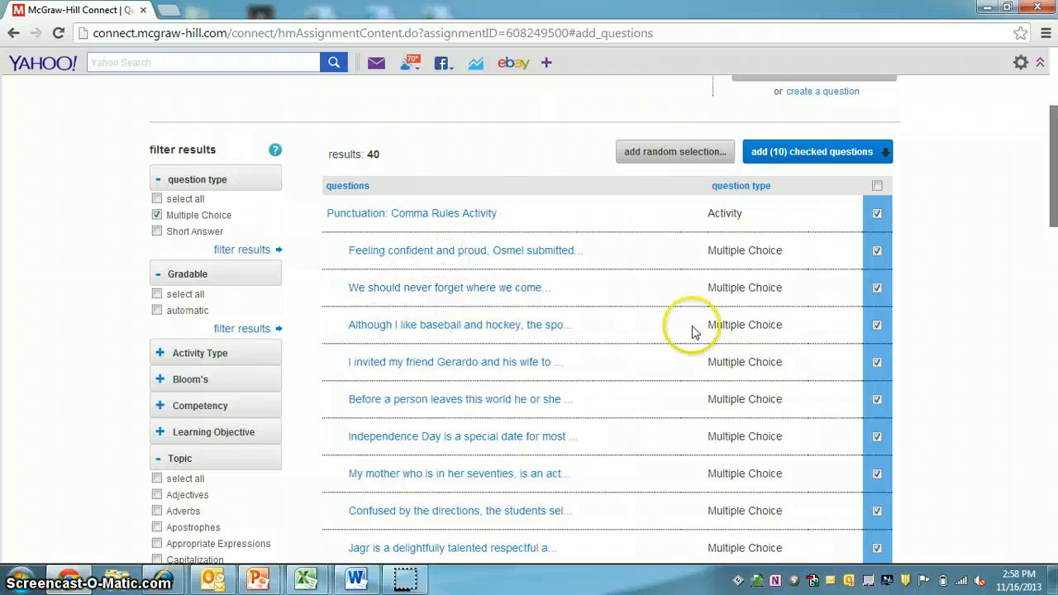
Add the checked comma rules questions to the assignment as individual questions.
scroll(686, 324, "up", 2)
left_click(874, 313)
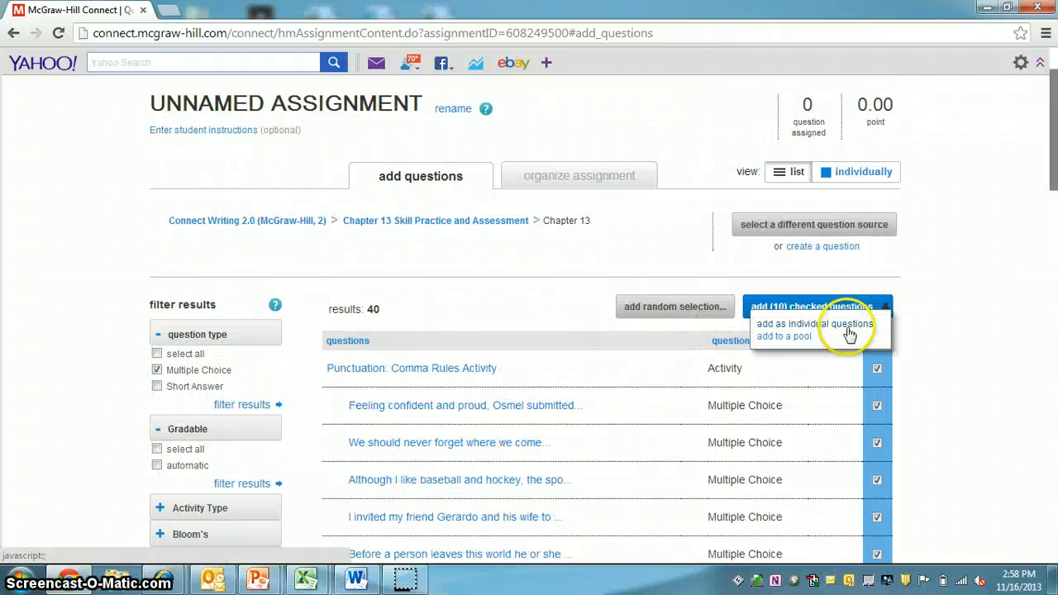
left_click(799, 328)
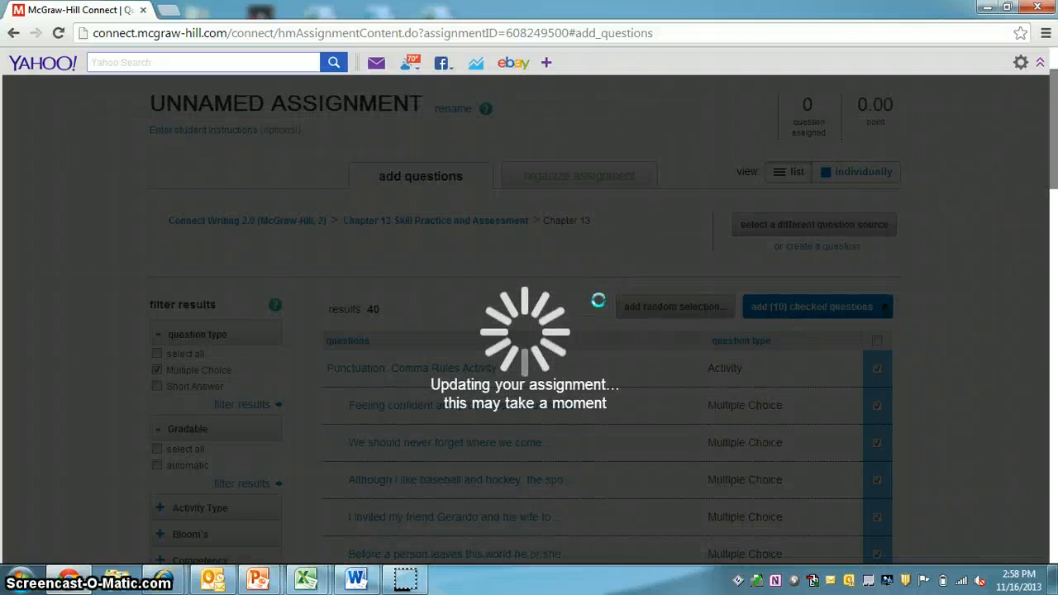
left_click(525, 267)
left_click(650, 285)
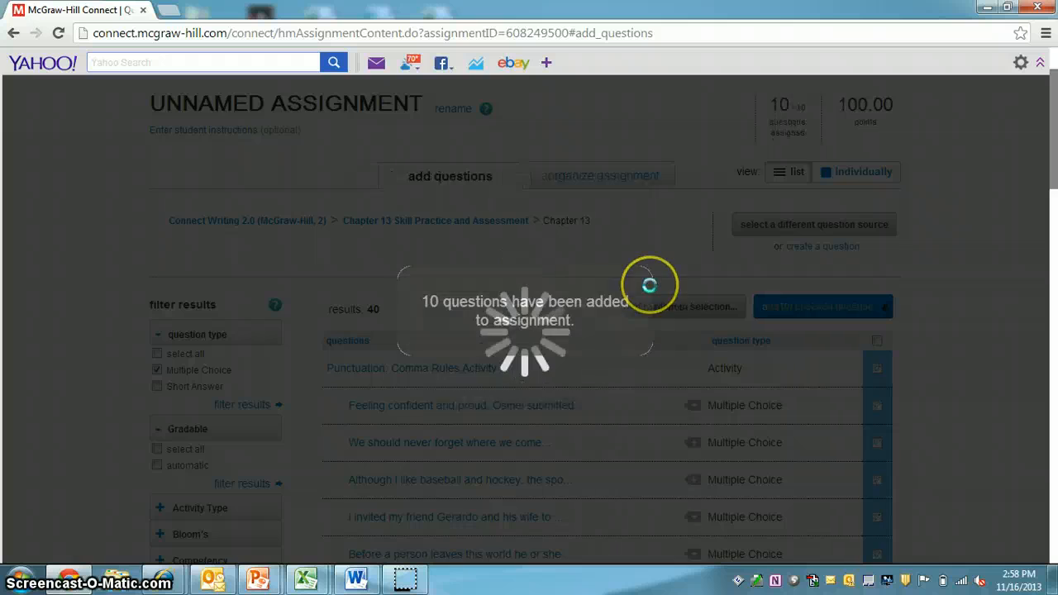
Rename the unnamed assignment as Comma Activity and save the name.
scroll(1034, 277, "down", 4)
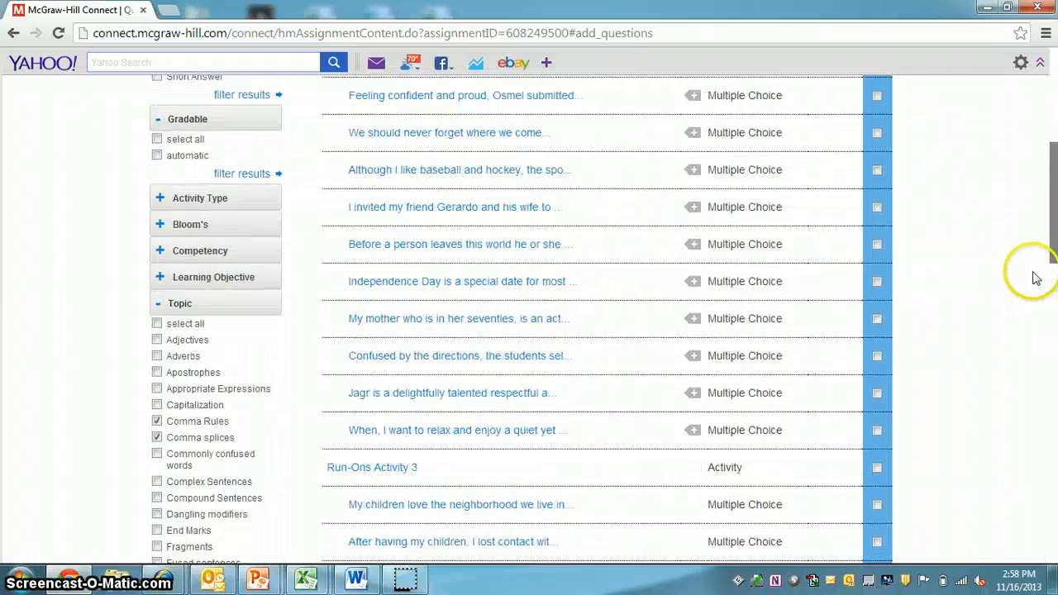
scroll(1018, 276, "up", 5)
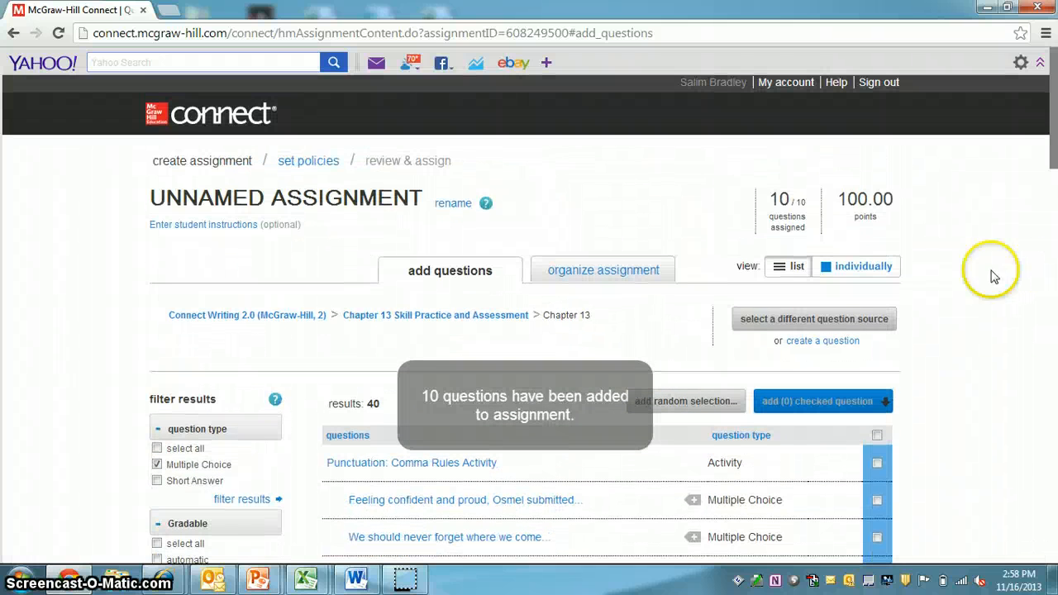
left_click(451, 204)
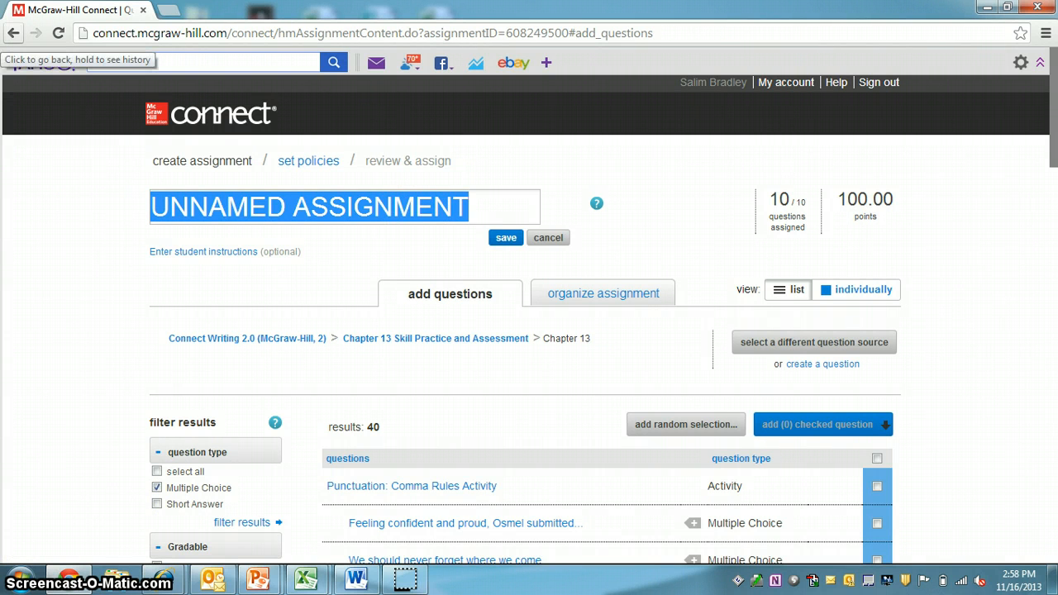
type("Comma Activity")
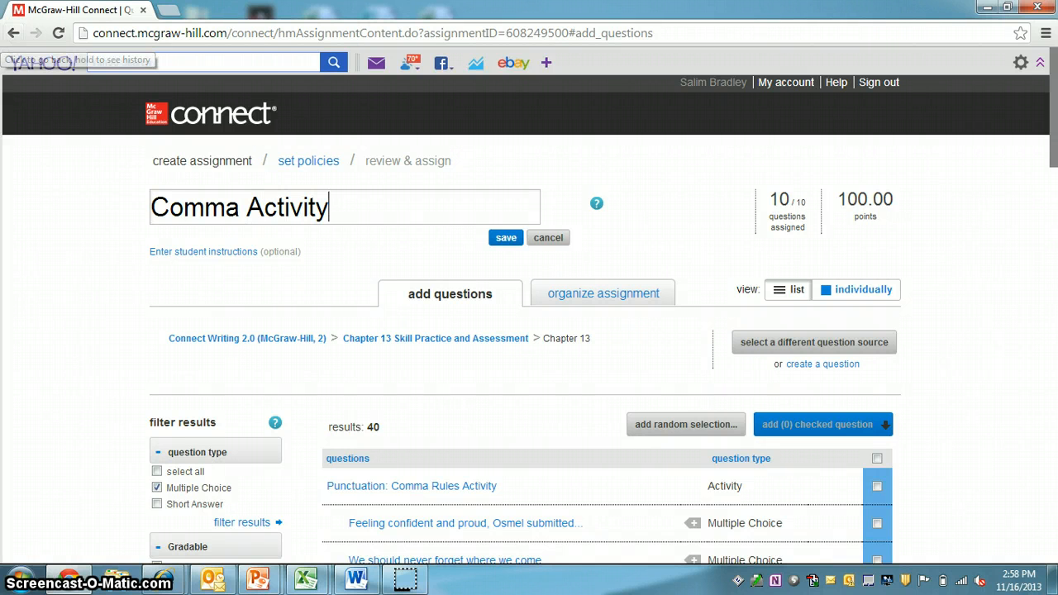
left_click(507, 237)
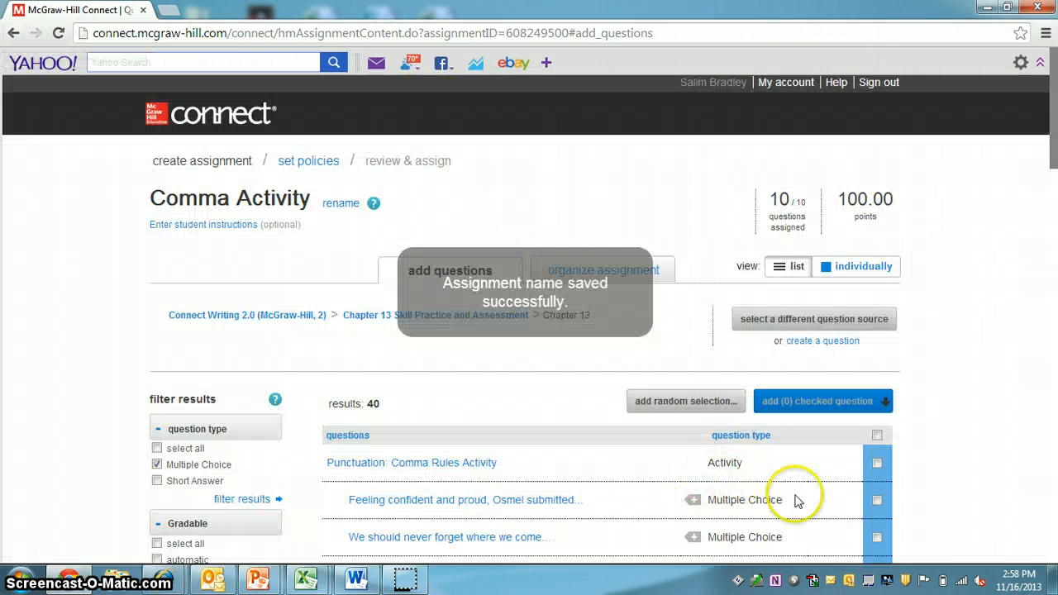
Continue to the assignment policies, keep the start at once it's assigned, and set the due date to 11/29/2013.
scroll(928, 466, "down", 12)
scroll(929, 465, "down", 10)
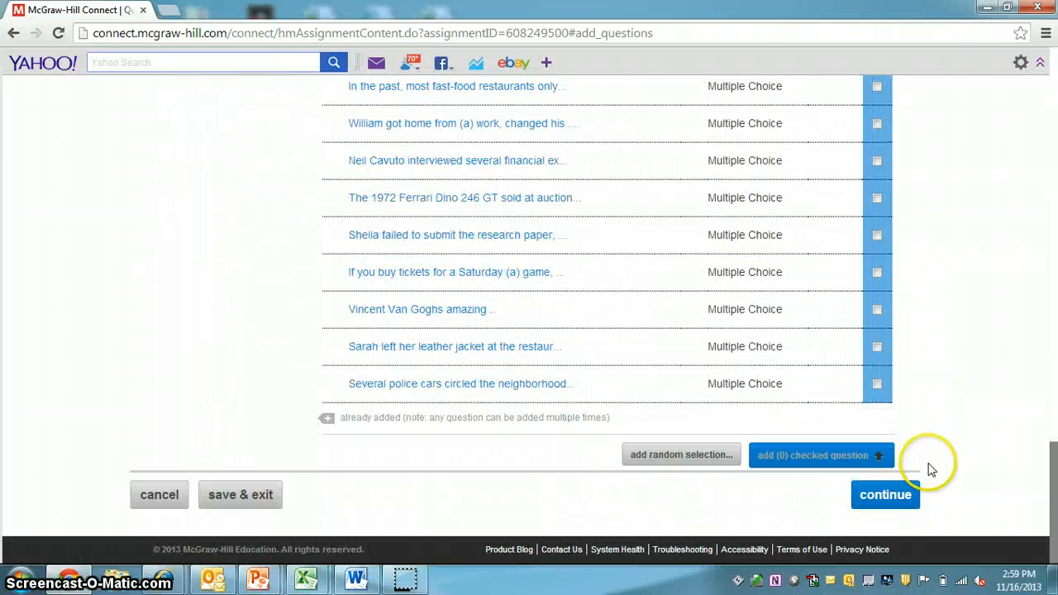
left_click(902, 429)
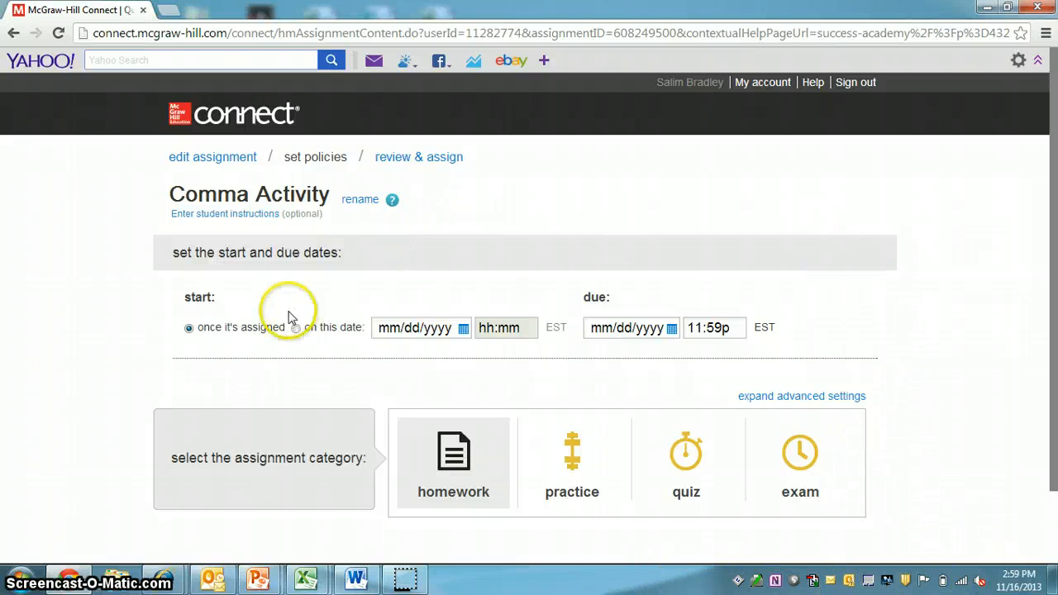
left_click(254, 324)
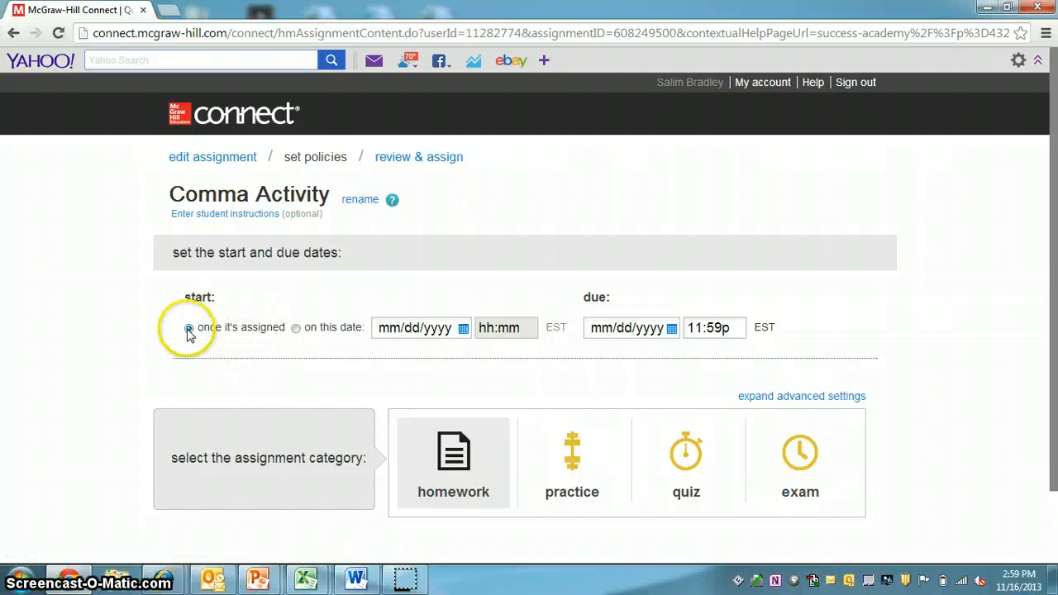
left_click(297, 329)
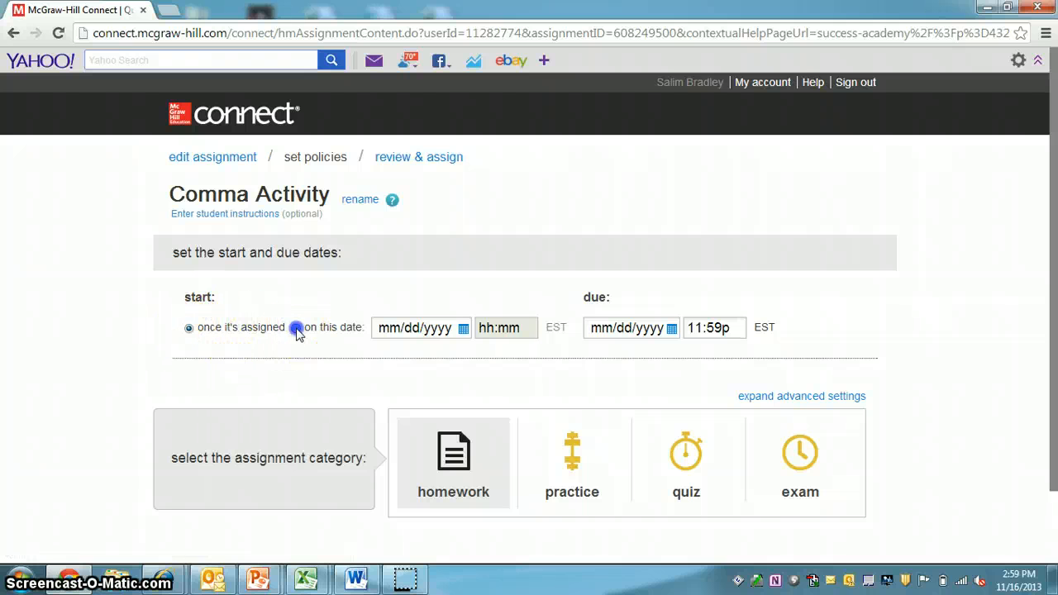
left_click(189, 329)
left_click(636, 331)
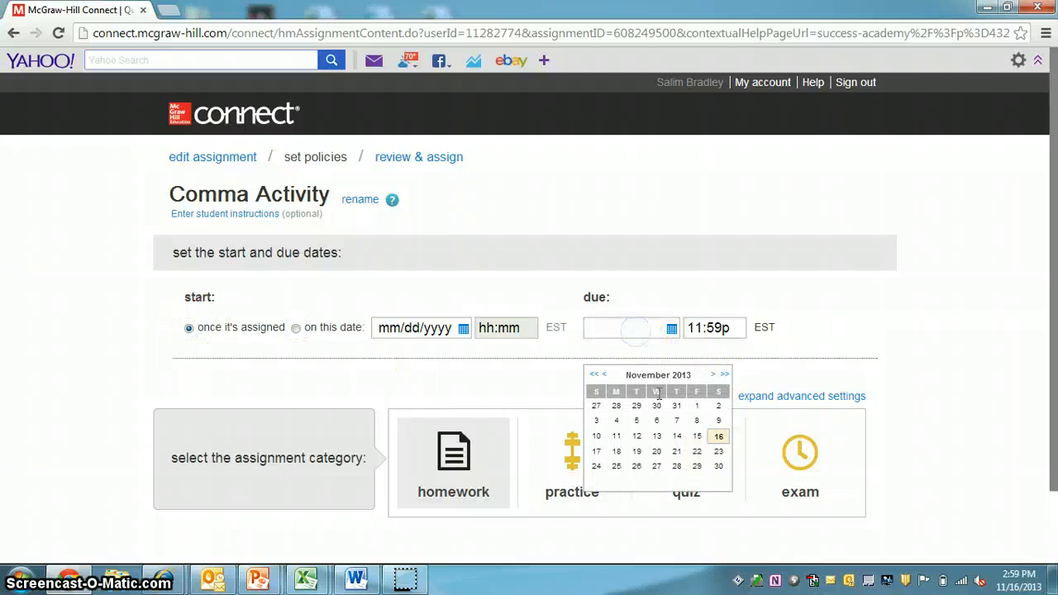
left_click(697, 467)
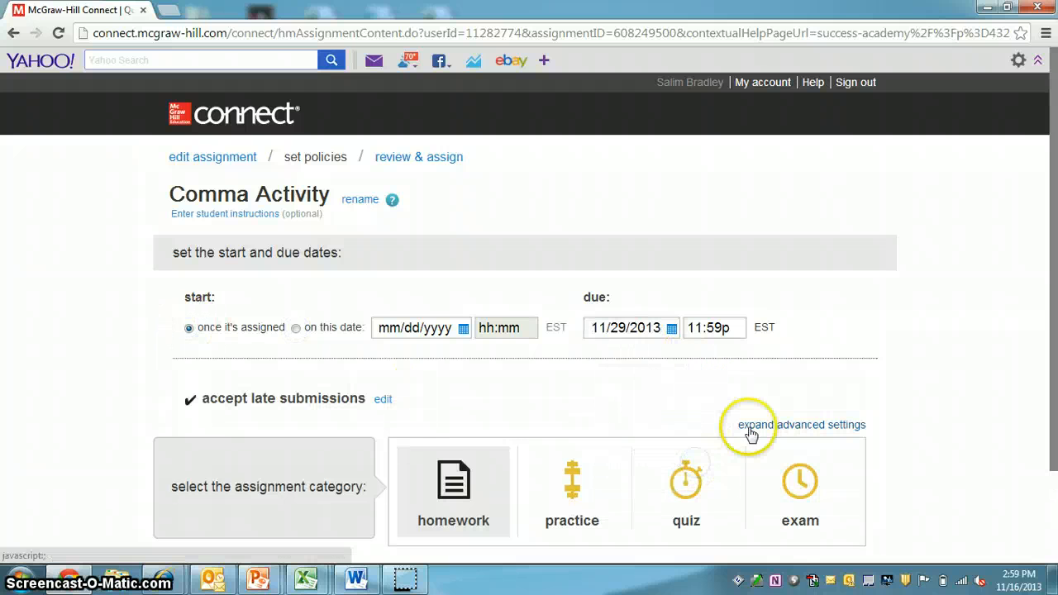
Set the assignment category of Comma Activity to quiz.
scroll(844, 363, "down", 2)
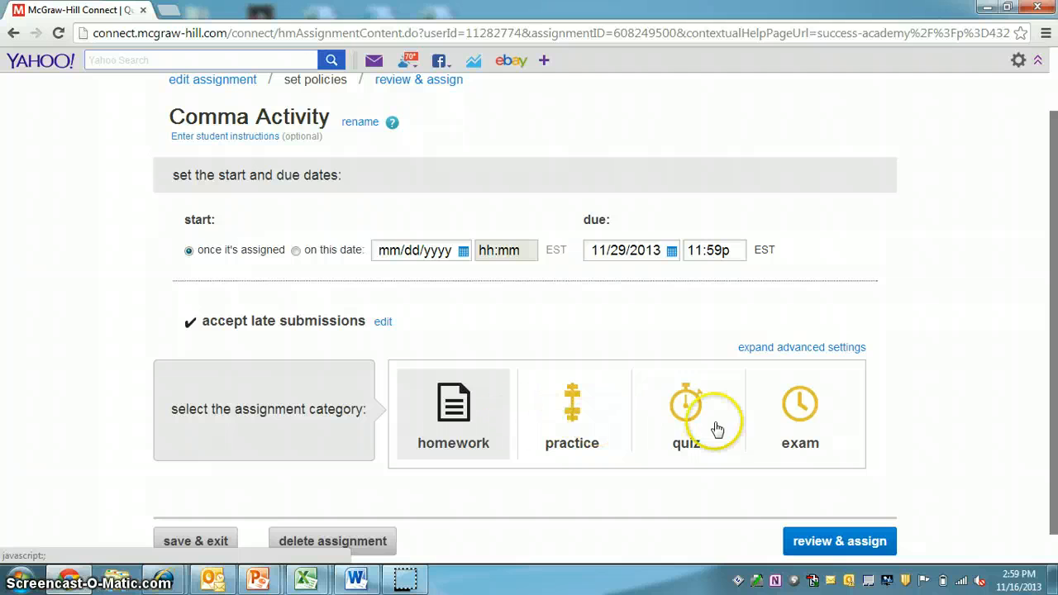
left_click(666, 424)
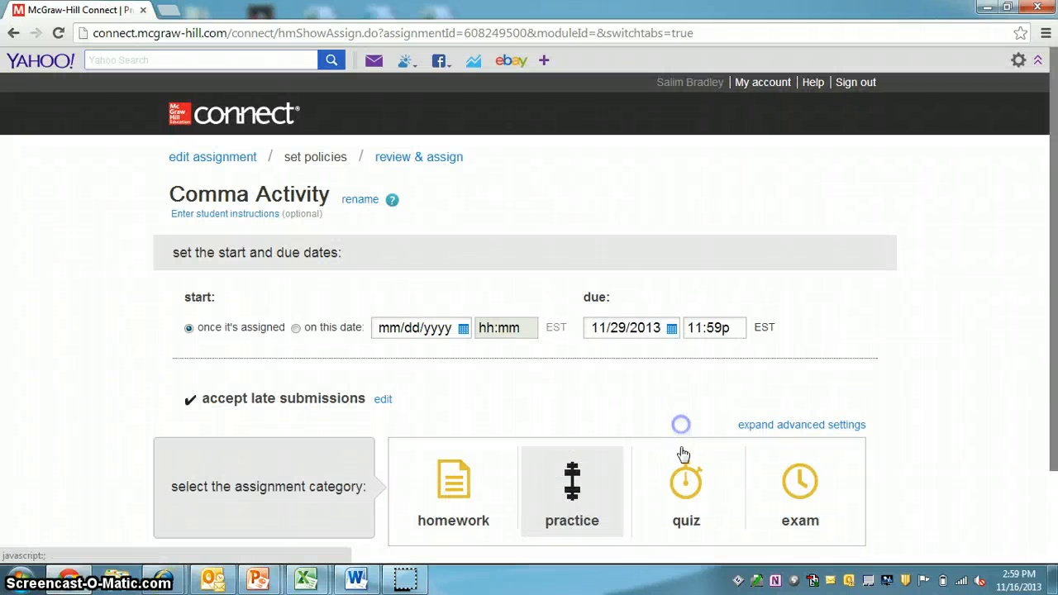
left_click(680, 469)
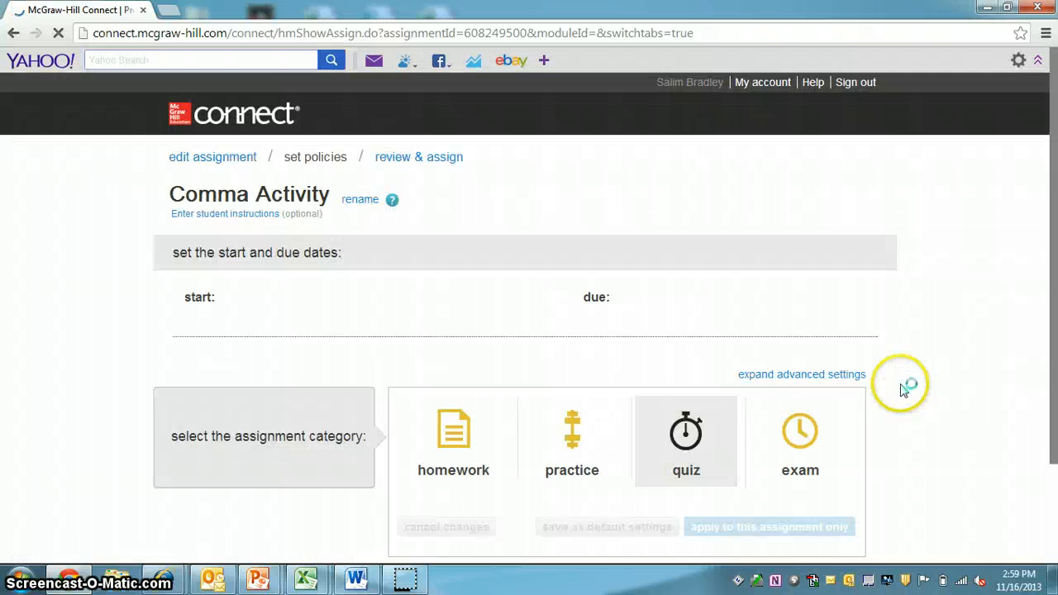
scroll(904, 390, "down", 2)
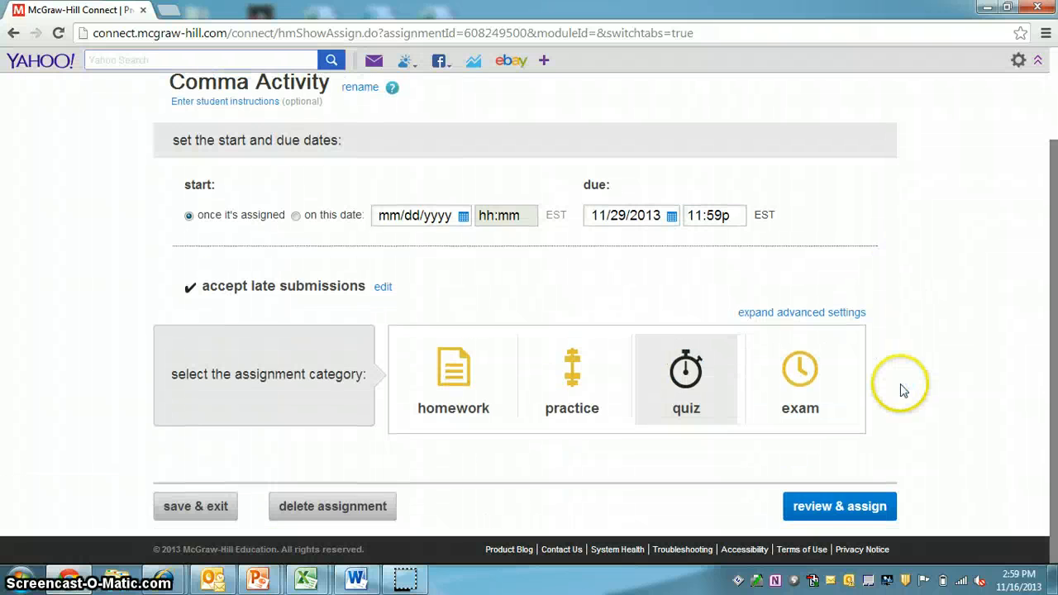
Expand the advanced settings and review the quiz defaults for attempts, tolerances, resources and feedback.
left_click(782, 314)
scroll(918, 320, "down", 1)
scroll(918, 320, "down", 1)
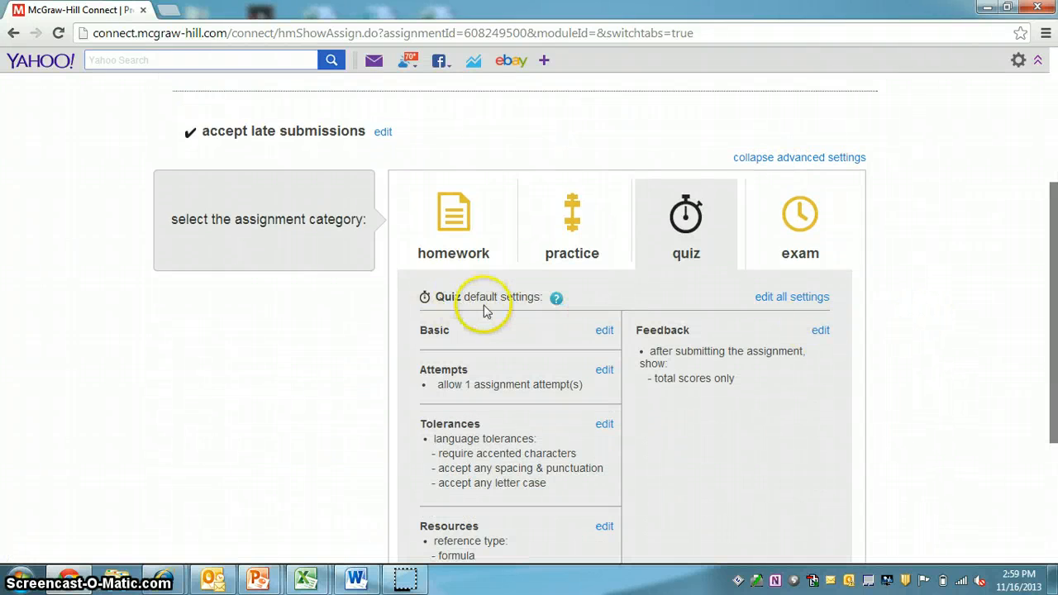
scroll(496, 314, "down", 1)
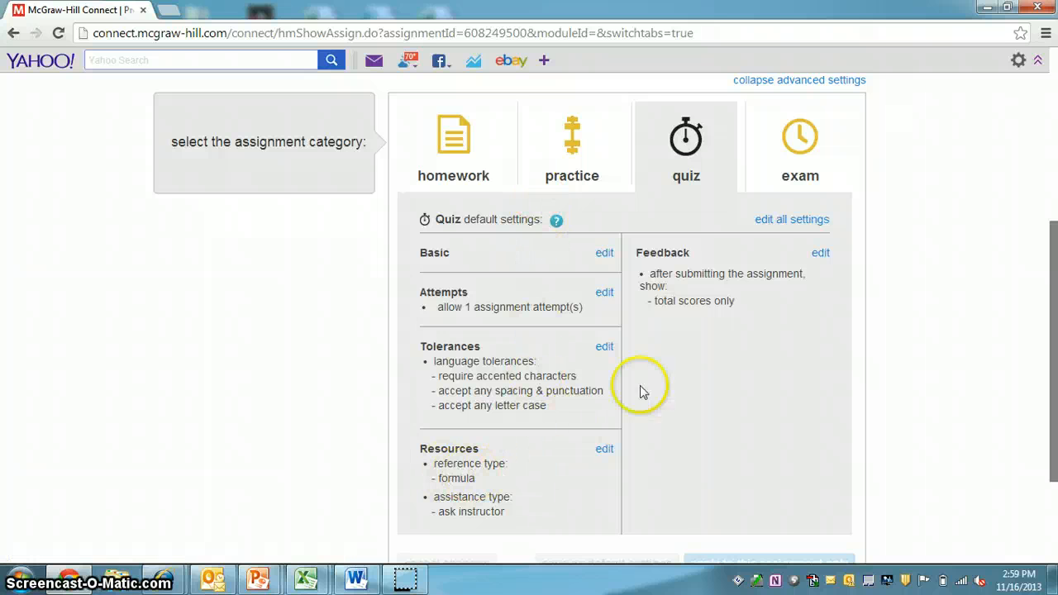
scroll(736, 289, "down", 1)
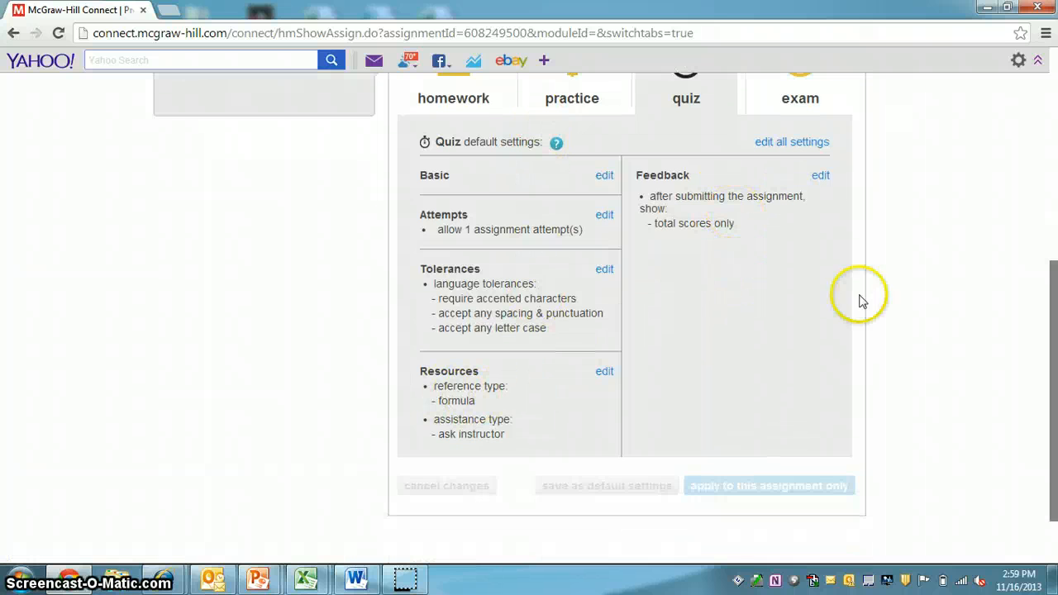
scroll(916, 308, "down", 1)
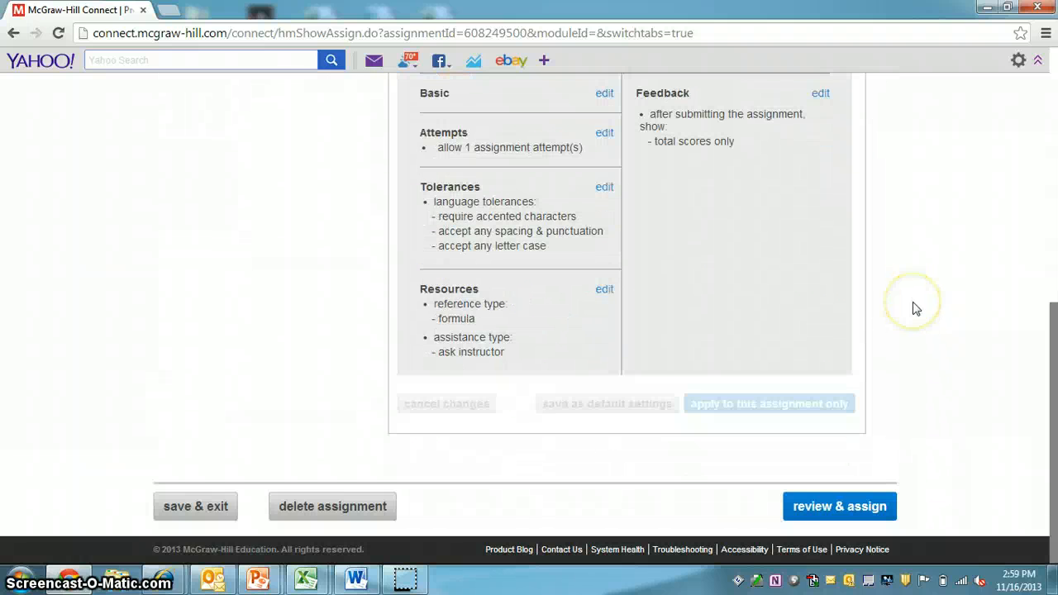
Proceed to review and assign, and assign Comma Activity only to the current Santa Fe College Sample Course section.
left_click(840, 505)
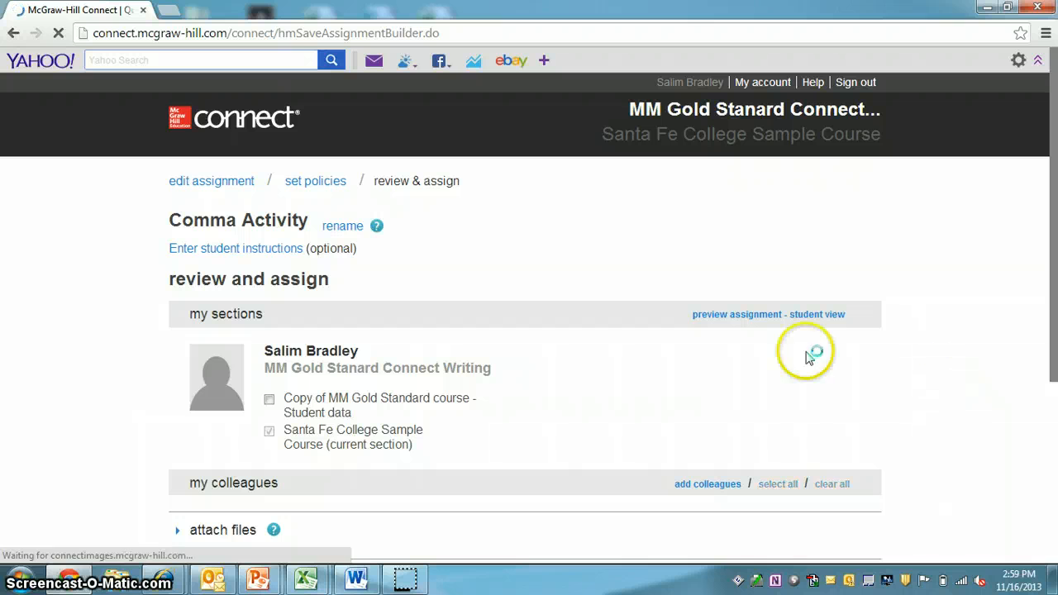
scroll(520, 304, "down", 1)
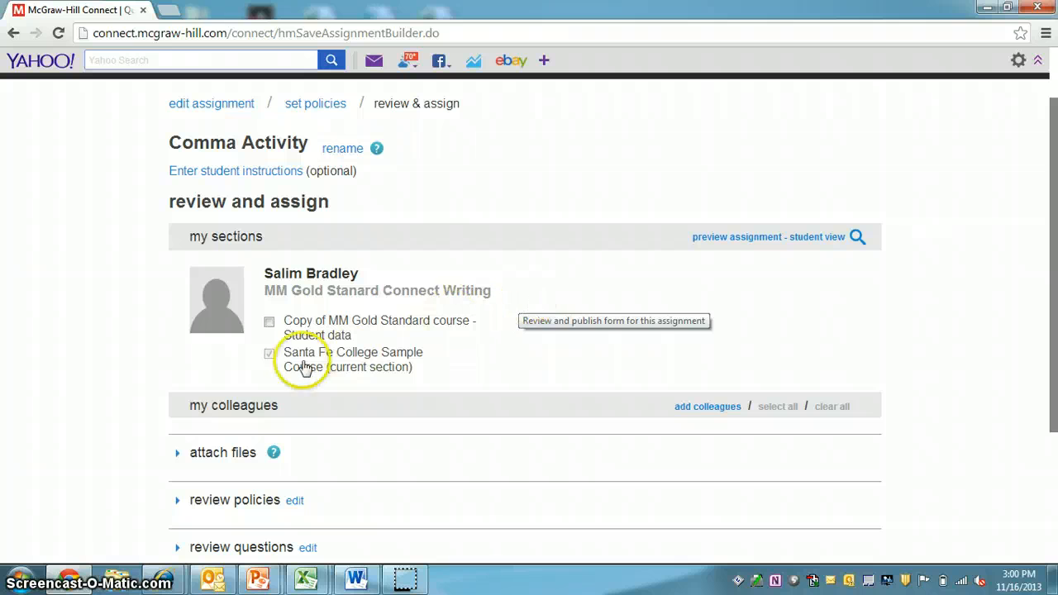
left_click(267, 322)
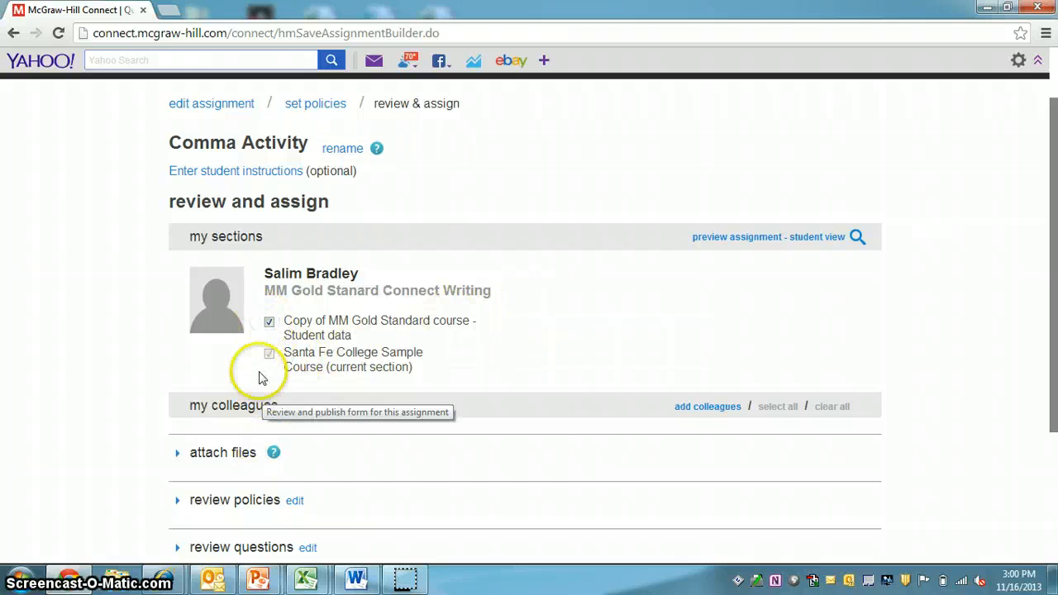
left_click(270, 324)
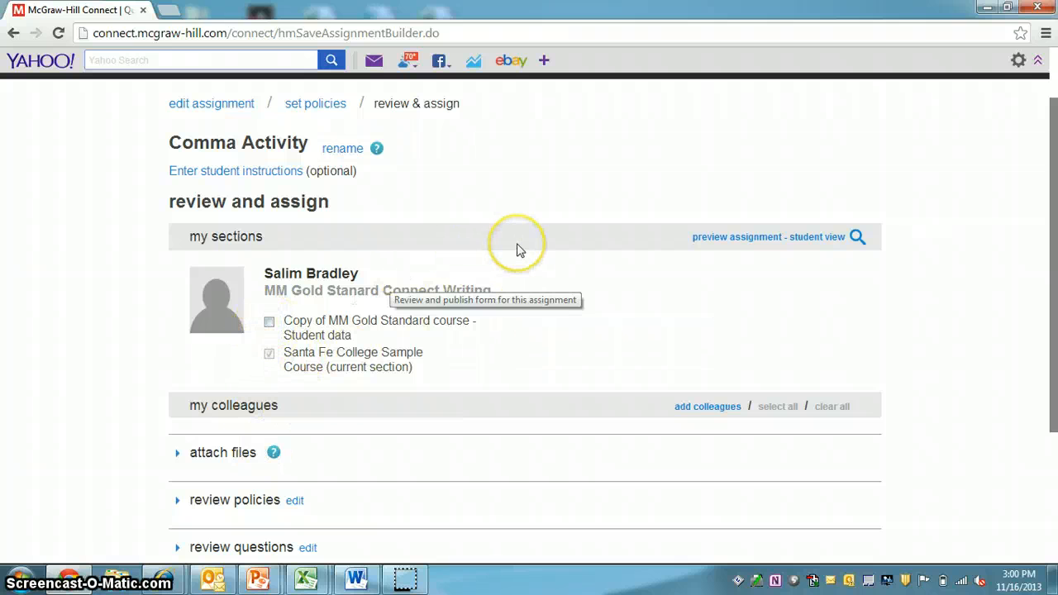
scroll(515, 243, "down", 3)
left_click(852, 409)
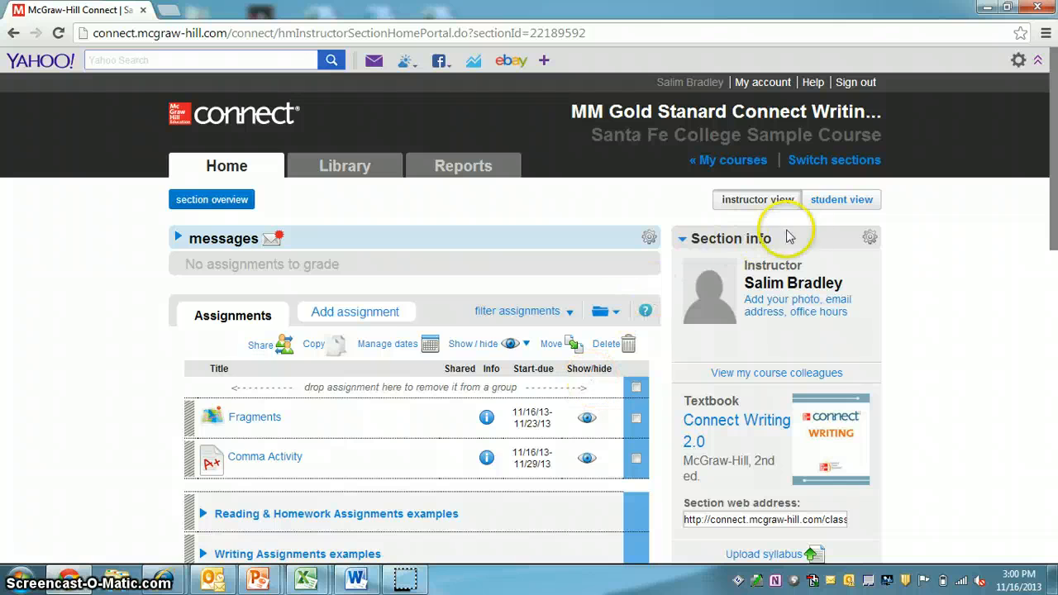
Show the section home page in student view and look over the assignment list and course resources.
left_click(831, 200)
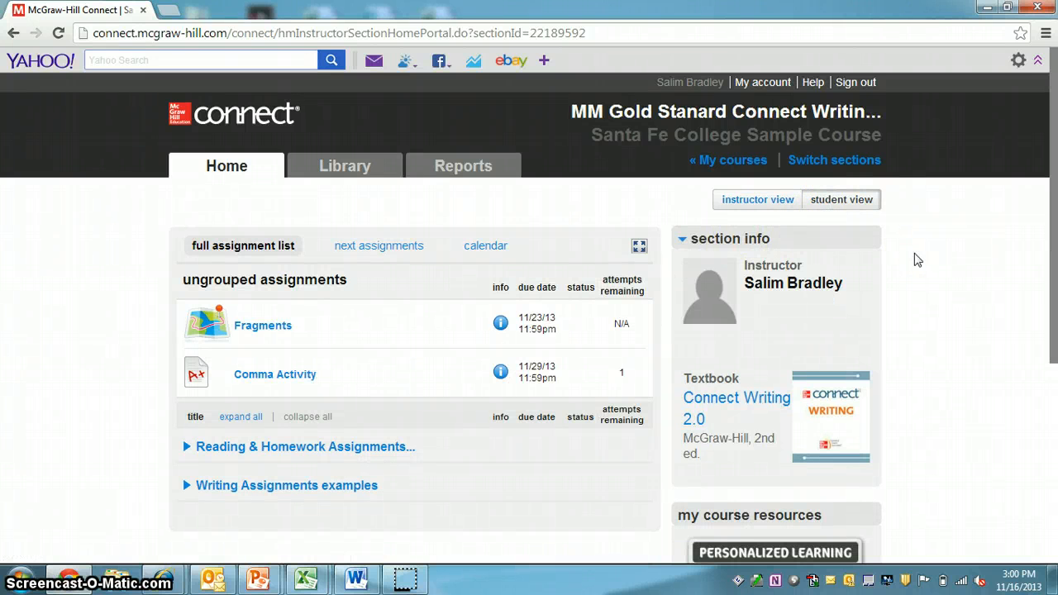
scroll(916, 261, "down", 2)
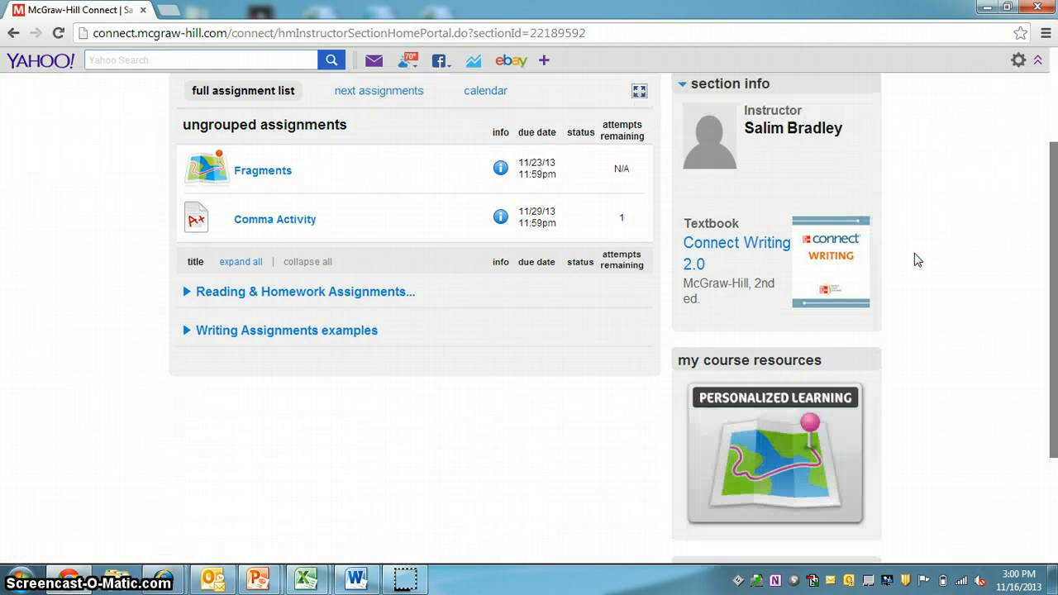
Open the Connect Writing 2.0 ebook and expand Chapter 4, Education Readings, in its table of contents.
left_click(747, 246)
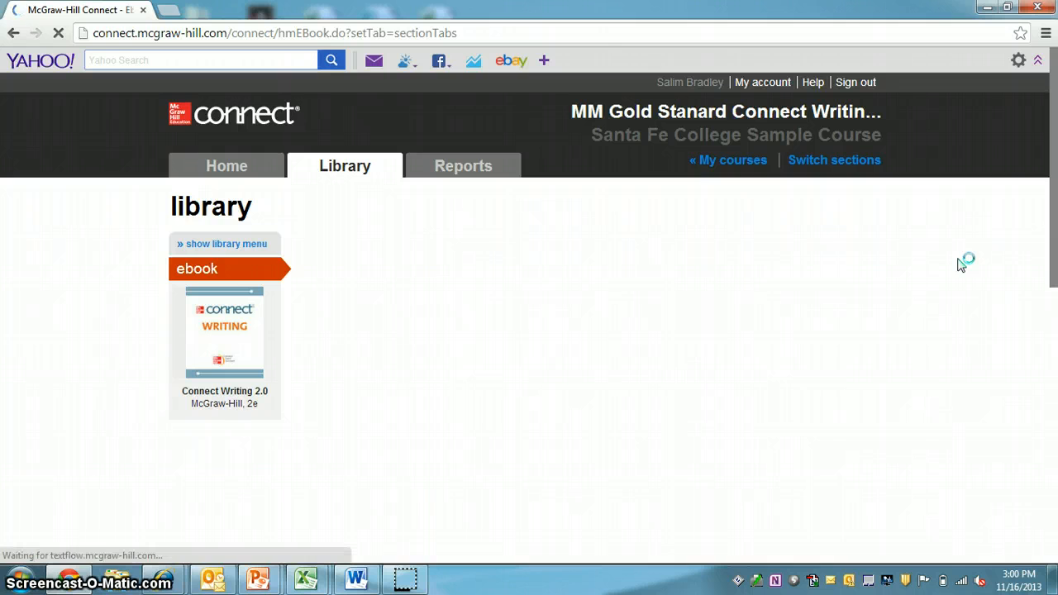
left_click(879, 272)
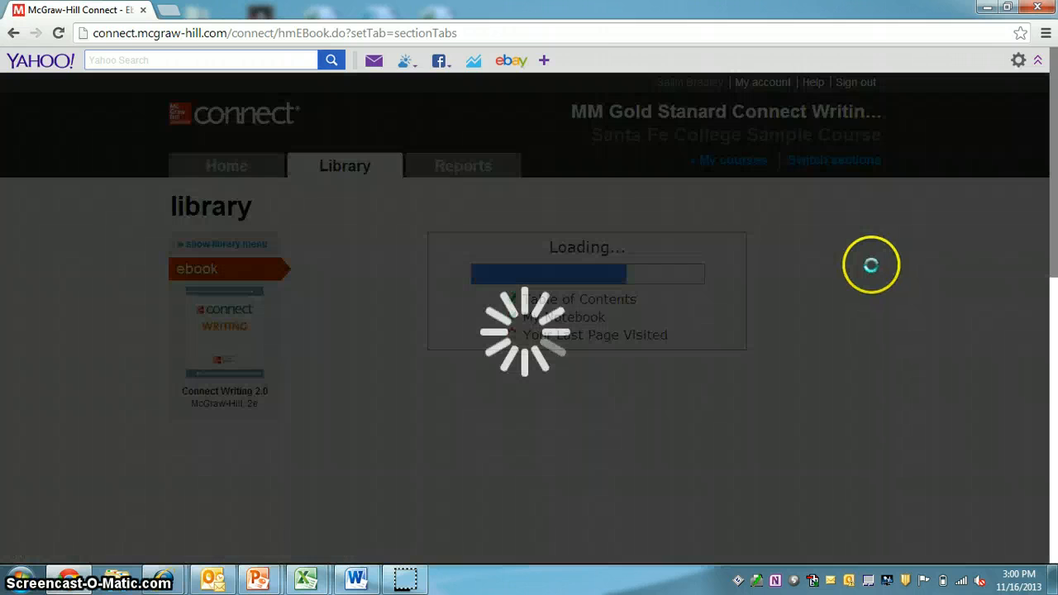
scroll(873, 266, "down", 1)
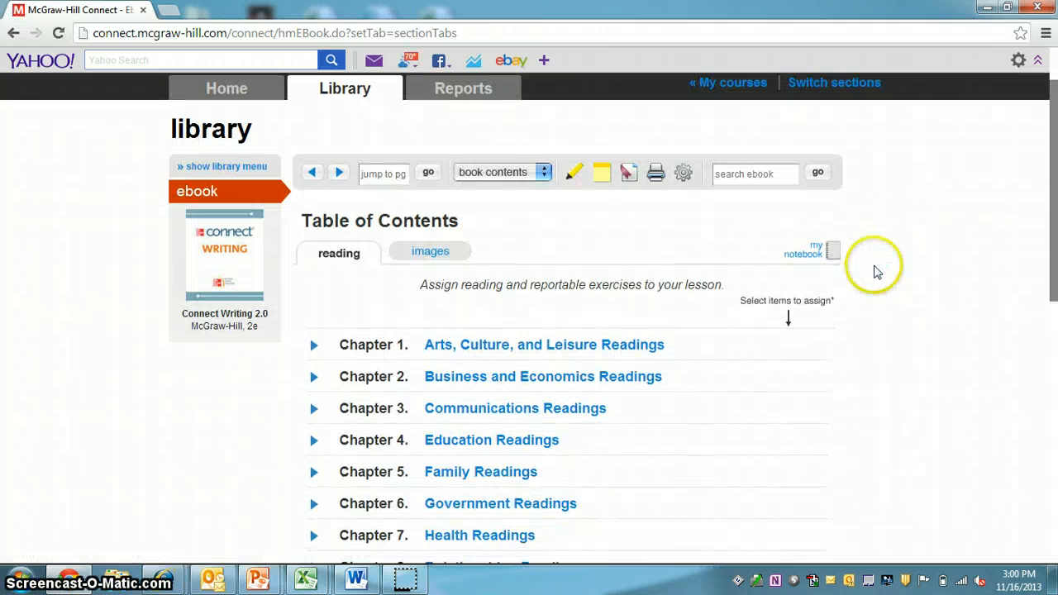
scroll(876, 268, "down", 1)
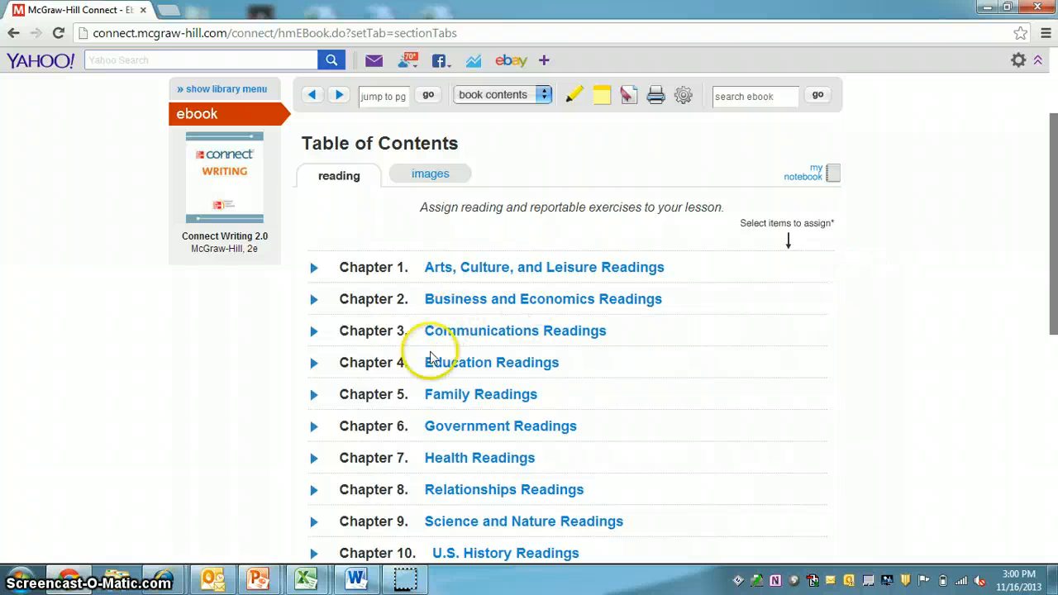
left_click(315, 364)
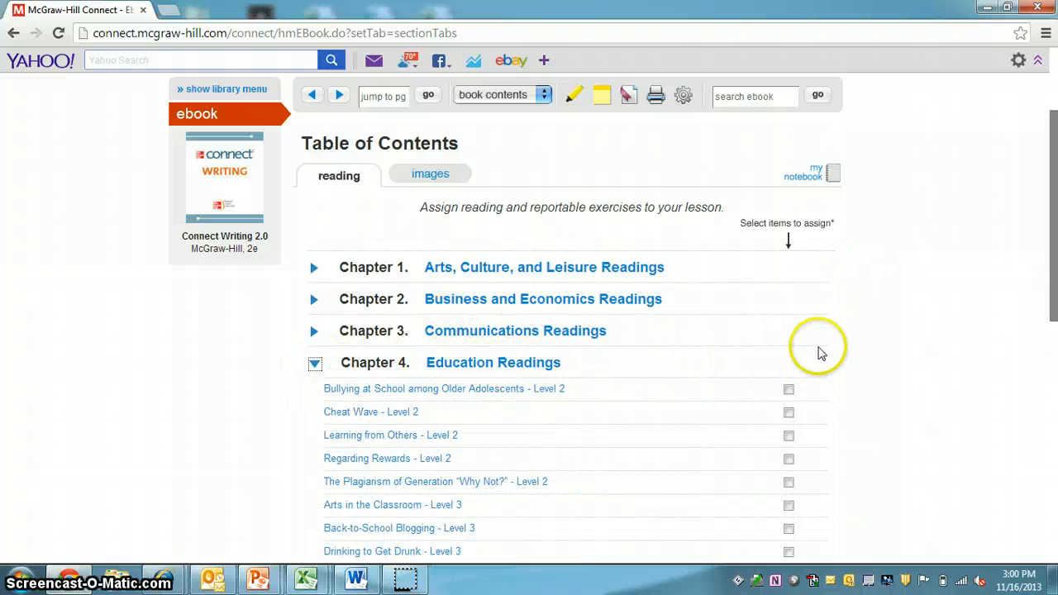
Select the reading The Plagiarism of Generation “Why Not?” - Level 2 and start assigning it to students.
scroll(819, 352, "down", 2)
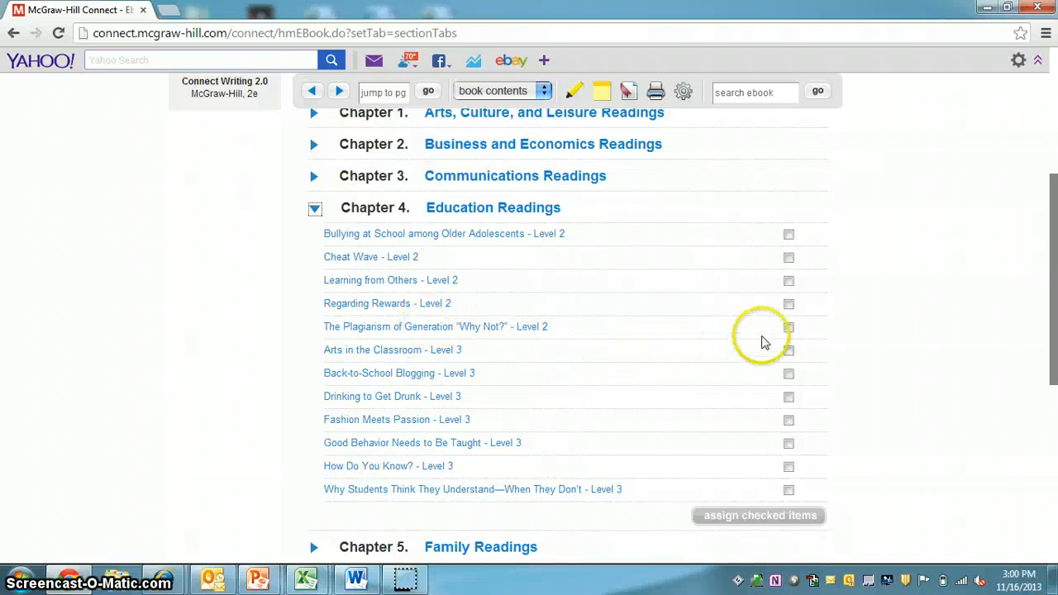
left_click(788, 327)
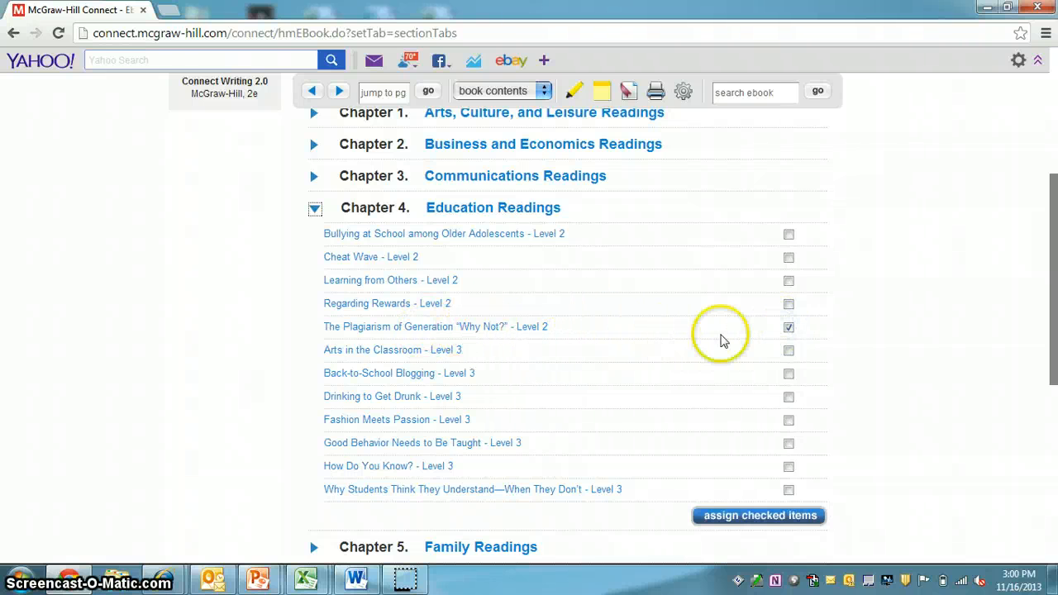
left_click(766, 516)
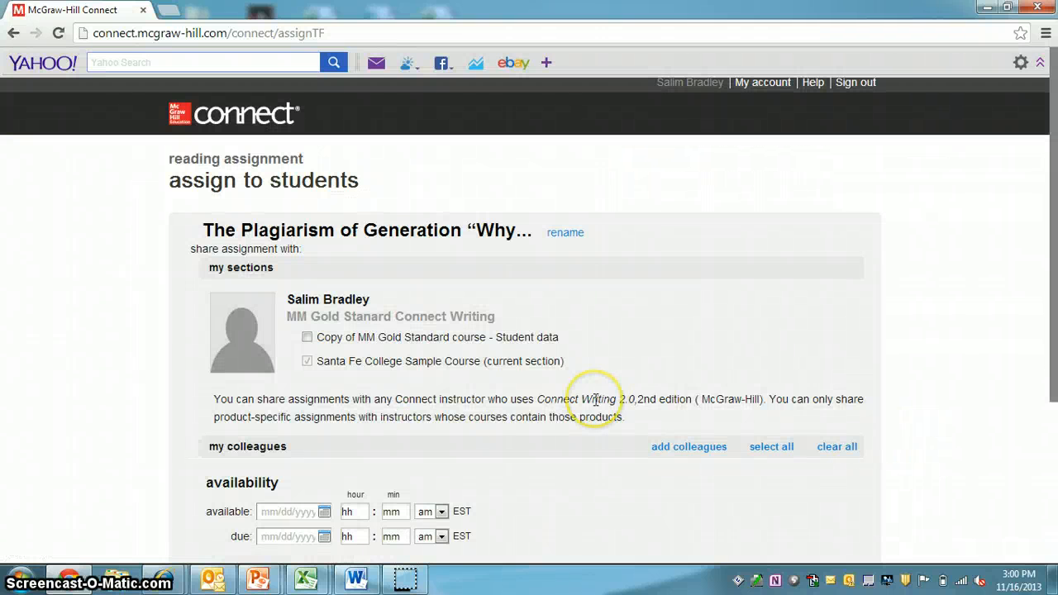
Review the section sharing and availability settings of the reading assignment and return to the ebook library.
scroll(595, 401, "down", 2)
scroll(595, 405, "up", 2)
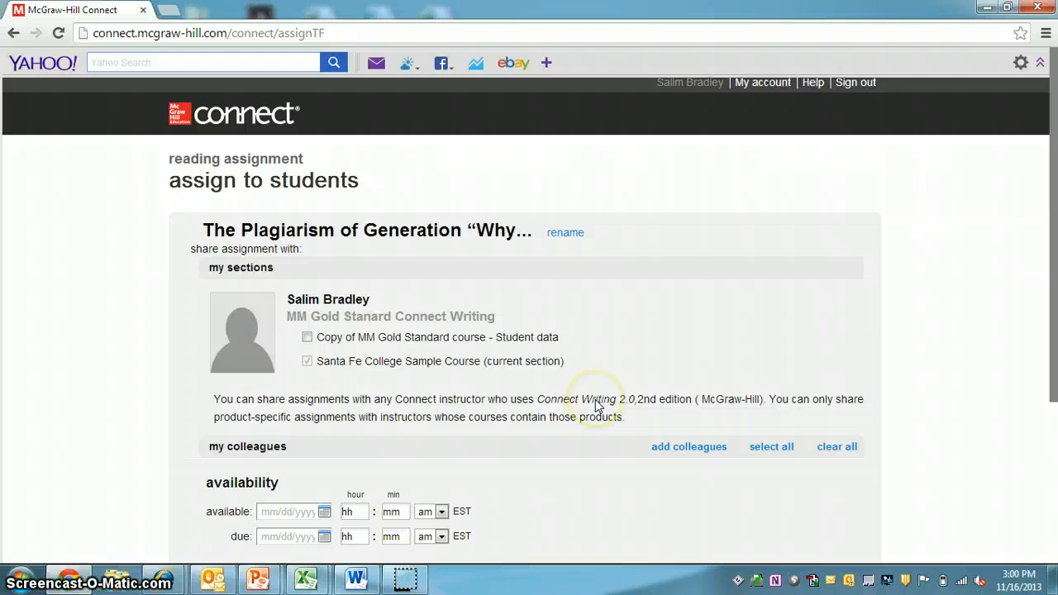
scroll(596, 400, "down", 3)
left_click(192, 403)
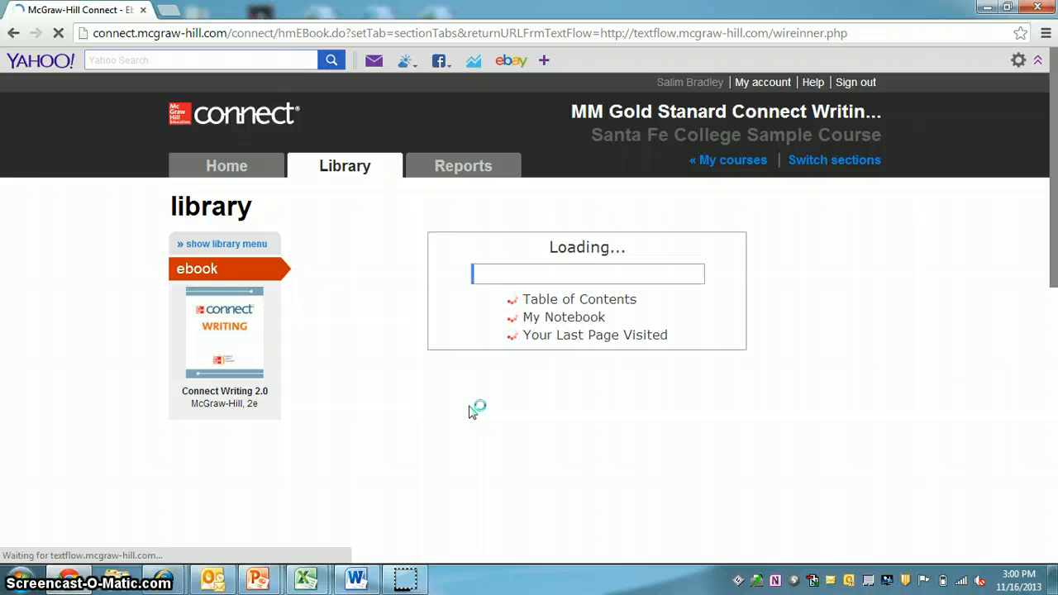
left_click(477, 410)
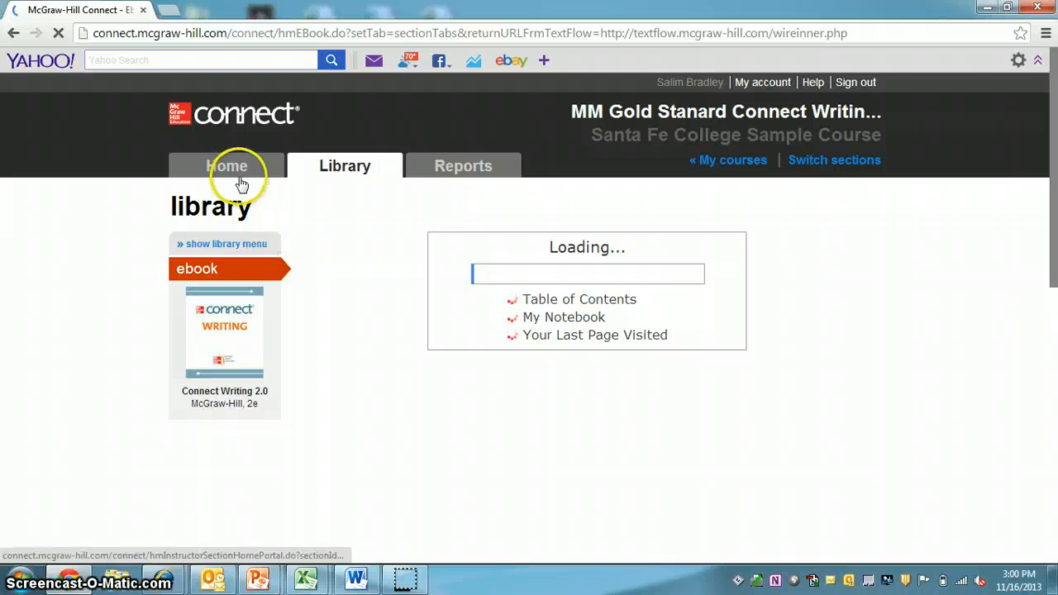
Open the Connect help tutorials on using the ebook.
left_click(812, 83)
left_click(815, 166)
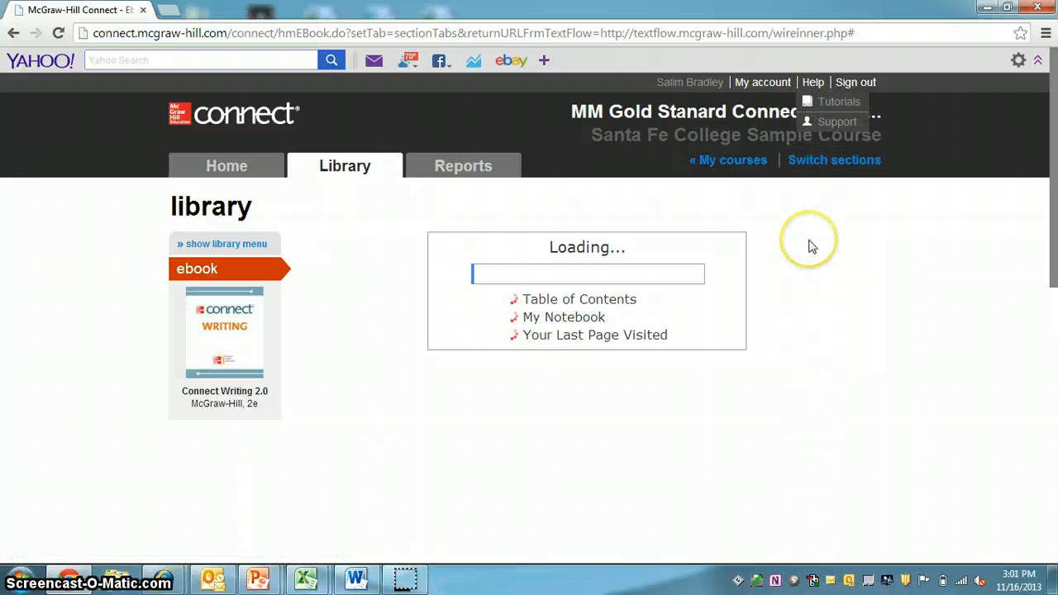
left_click(833, 124)
left_click(817, 187)
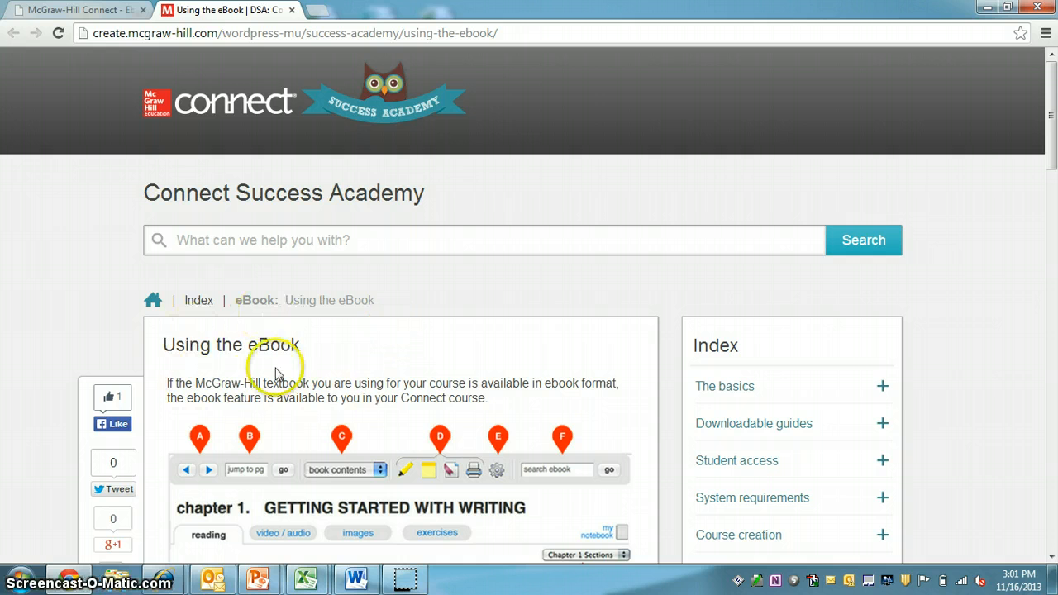
Look through the Using the eBook article and the topic index in Connect Success Academy.
scroll(674, 293, "down", 1)
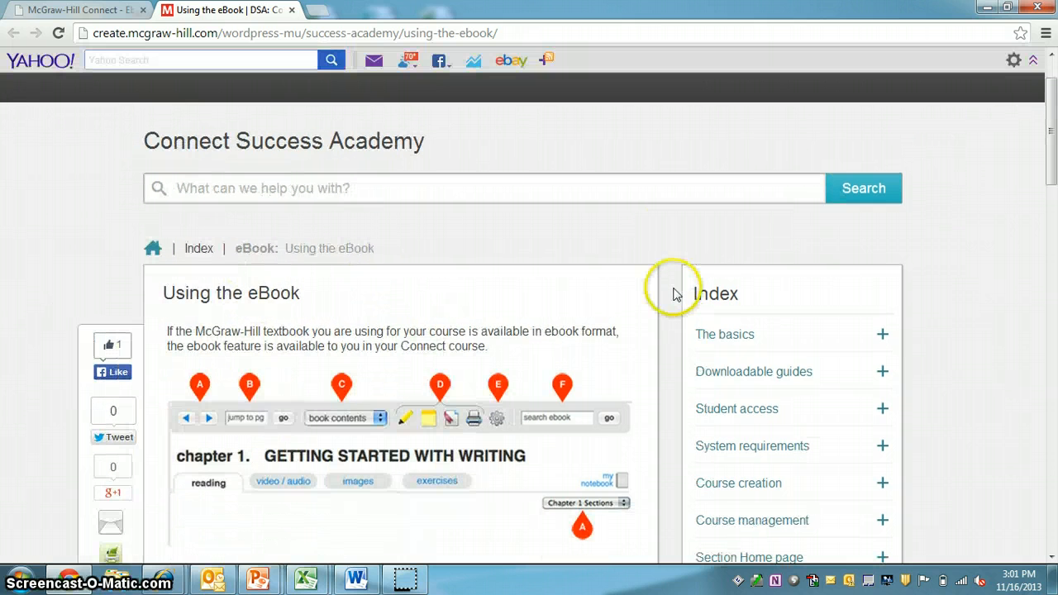
scroll(674, 294, "up", 1)
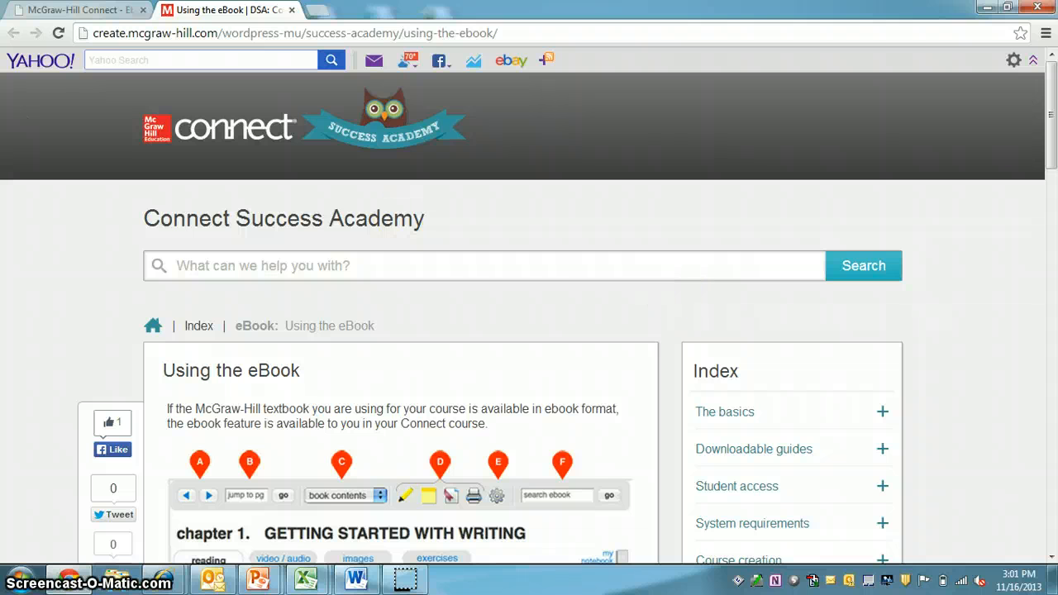
left_click_drag(1047, 116, 1047, 370)
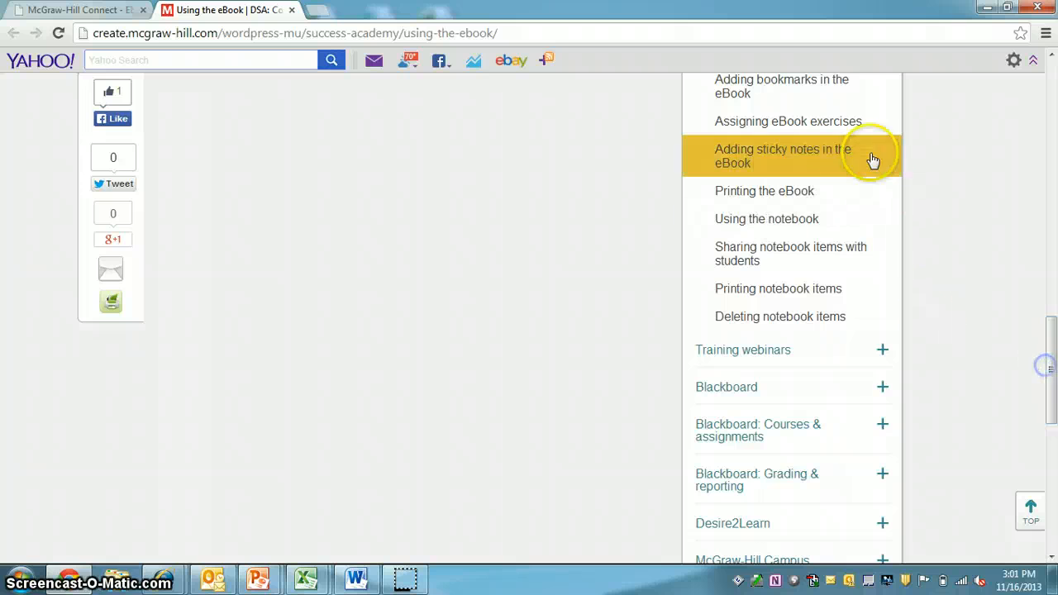
scroll(940, 302, "up", 7)
scroll(939, 302, "up", 10)
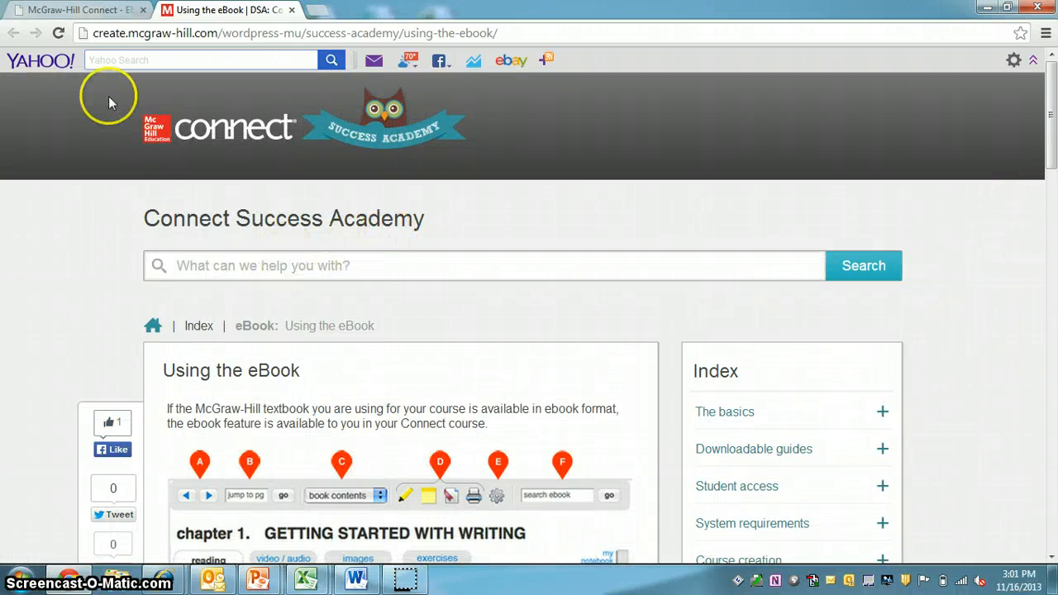
Return to the Connect library page and show the help options, including Support.
left_click(98, 10)
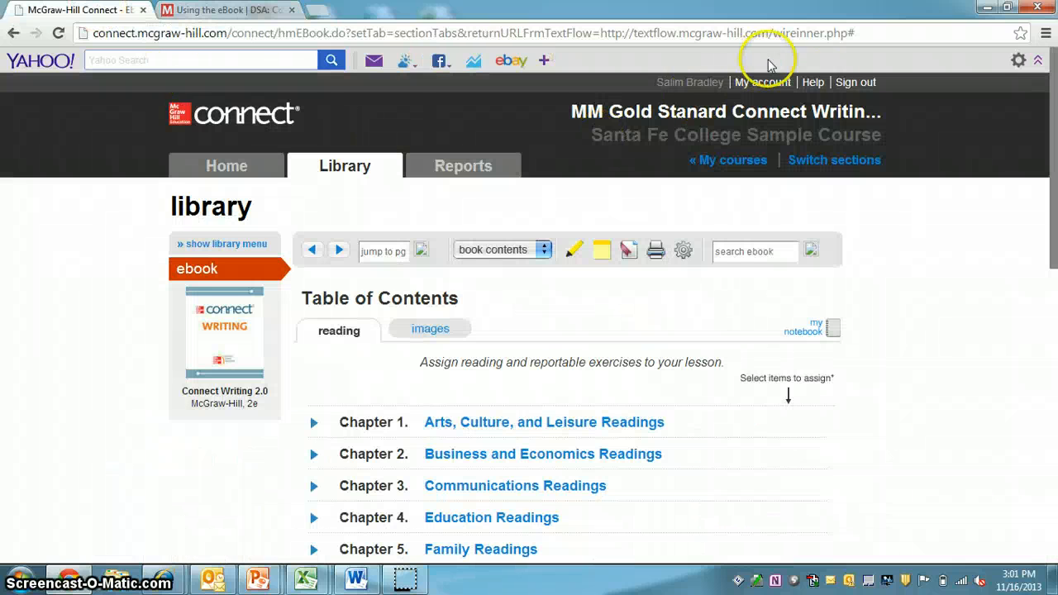
left_click(814, 83)
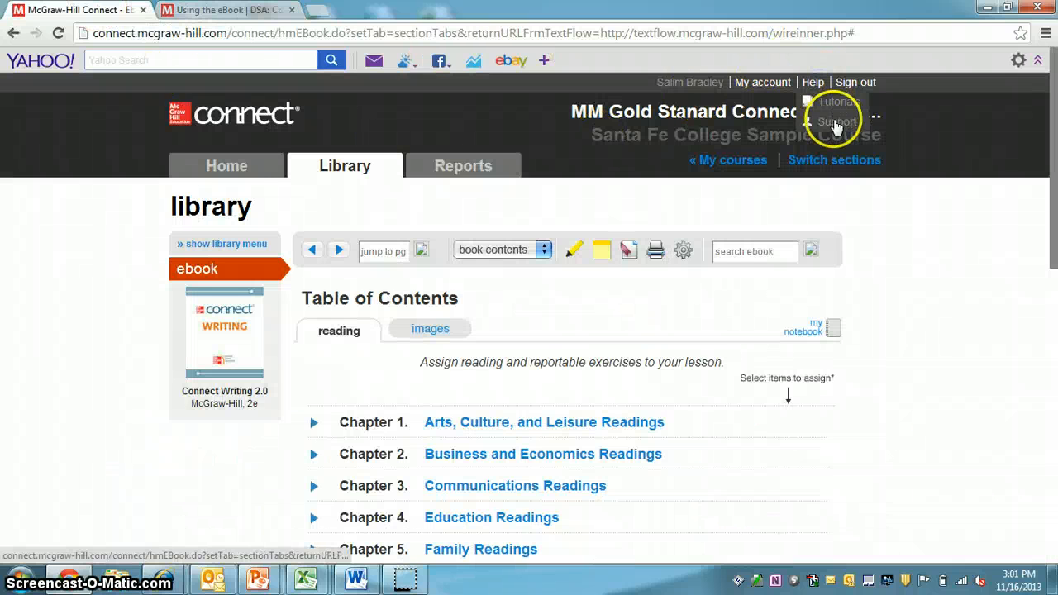